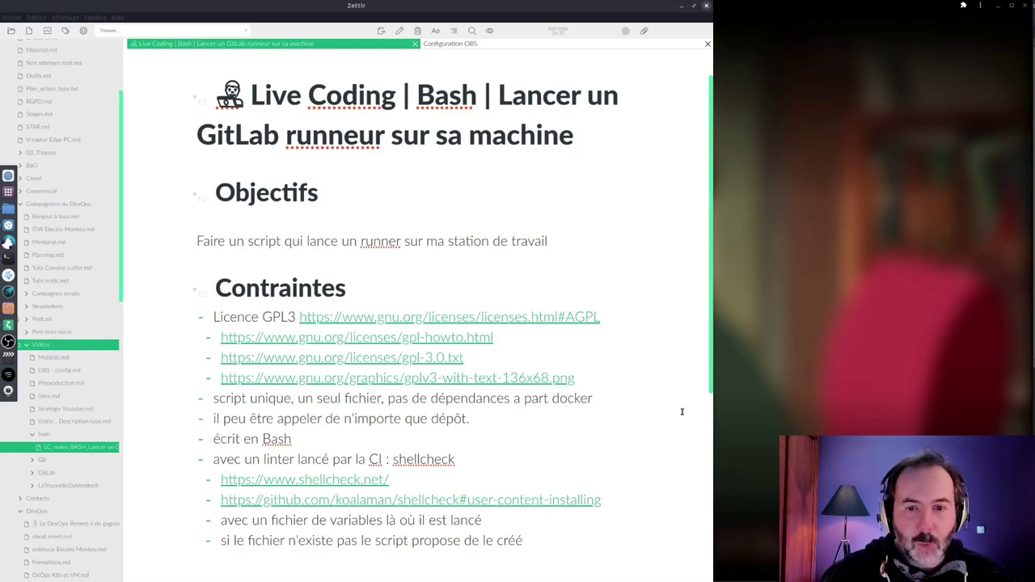
Switch to Chromium to view the GNU GPL v3.0 page on choosealicense.com.
{"action": "key", "text": "alt+Tab"}
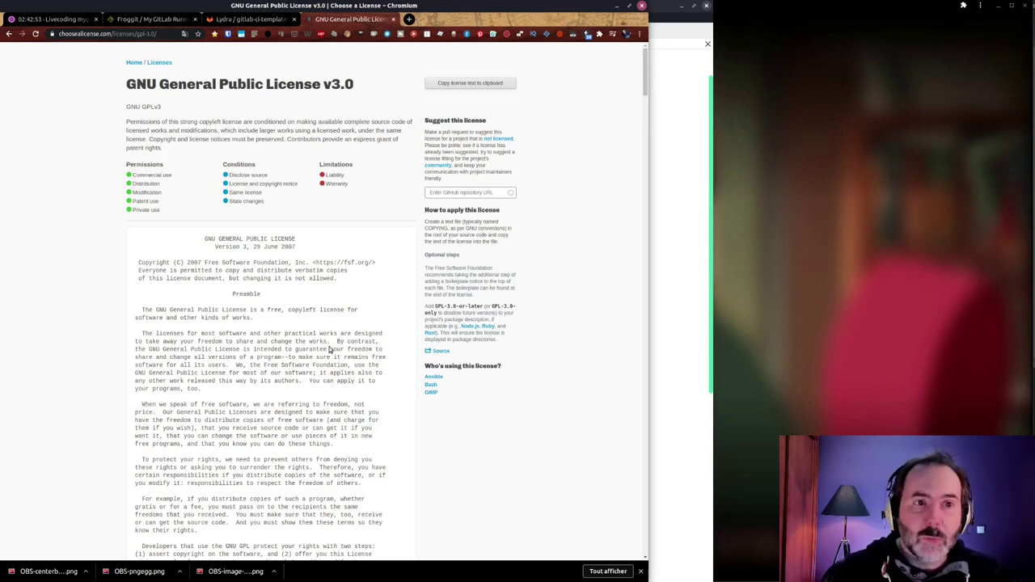
Switch back to the Zettlr project notes holding the shellcheck.net link.
{"action": "key", "text": "alt+Tab"}
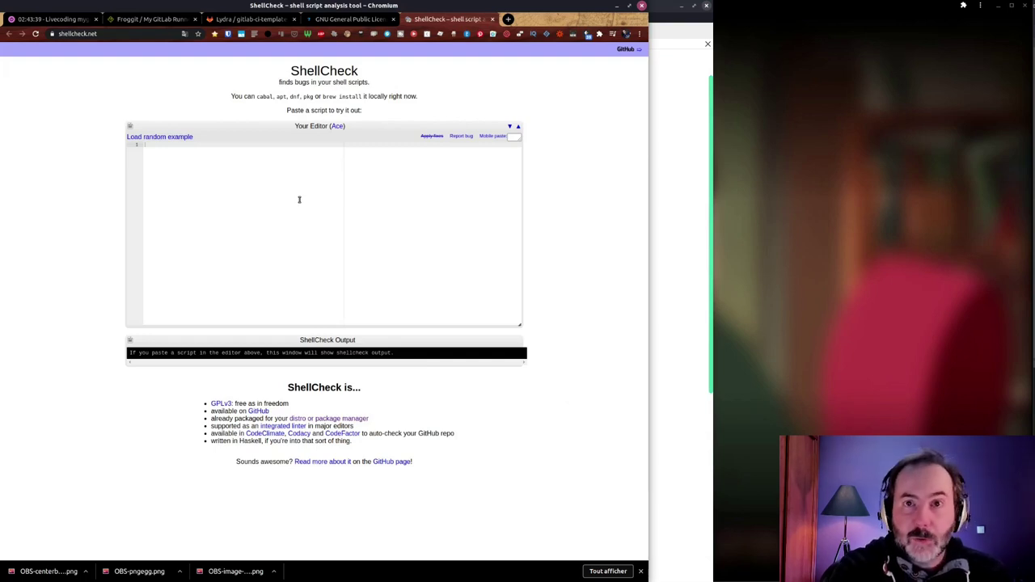
View the Installing section of ShellCheck's GitHub page, then return to the Zettlr notes.
{"action": "left_click", "coordinate": [340, 419]}
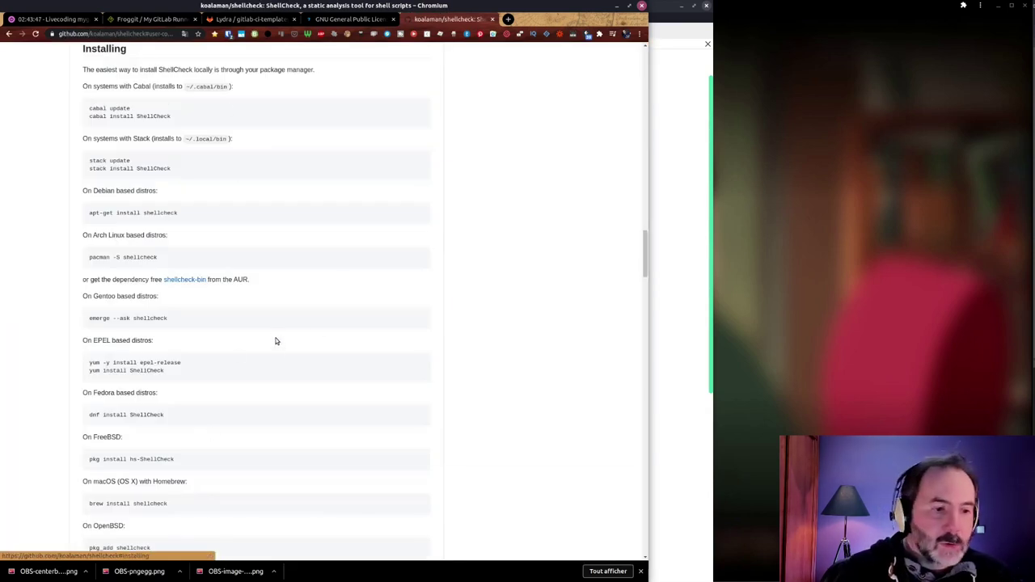
{"action": "scroll", "coordinate": [270, 349], "scroll_direction": "down", "scroll_amount": 2}
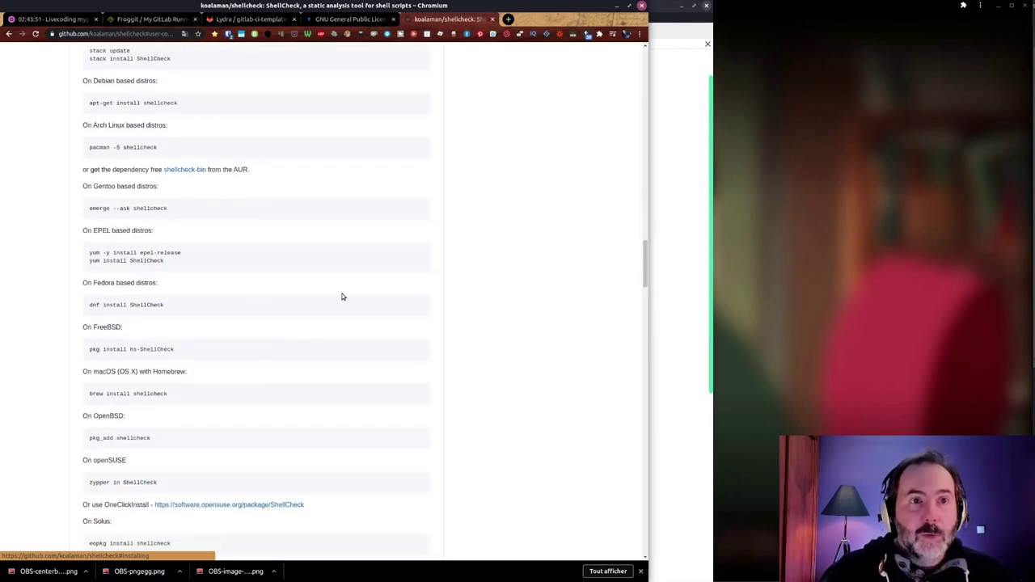
{"action": "key", "text": "alt+Tab"}
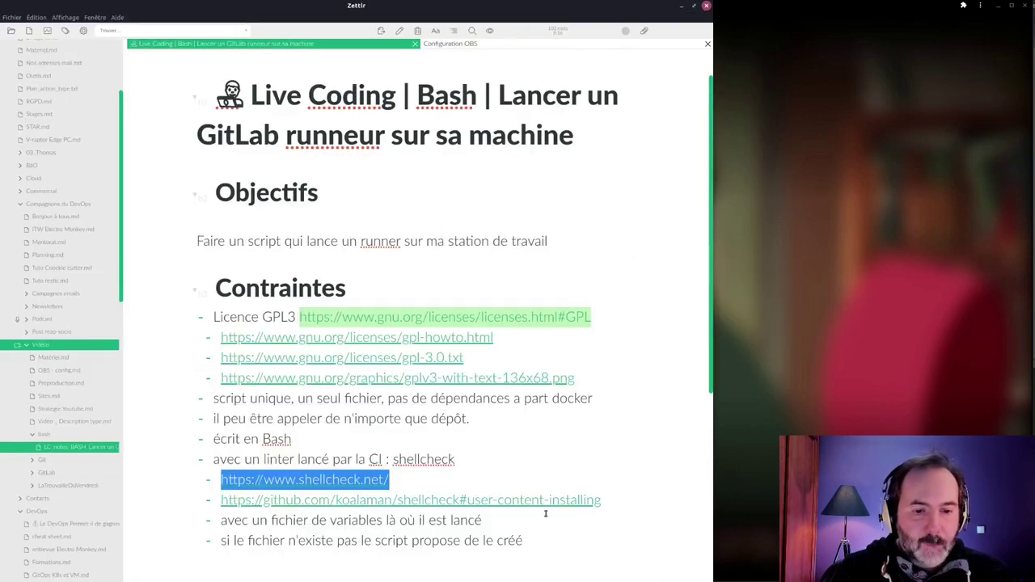
Select the variables-file line and reopen ShellCheck's GitHub installation page from the notes link.
{"action": "left_click_drag", "start_coordinate": [511, 516], "coordinate": [221, 521]}
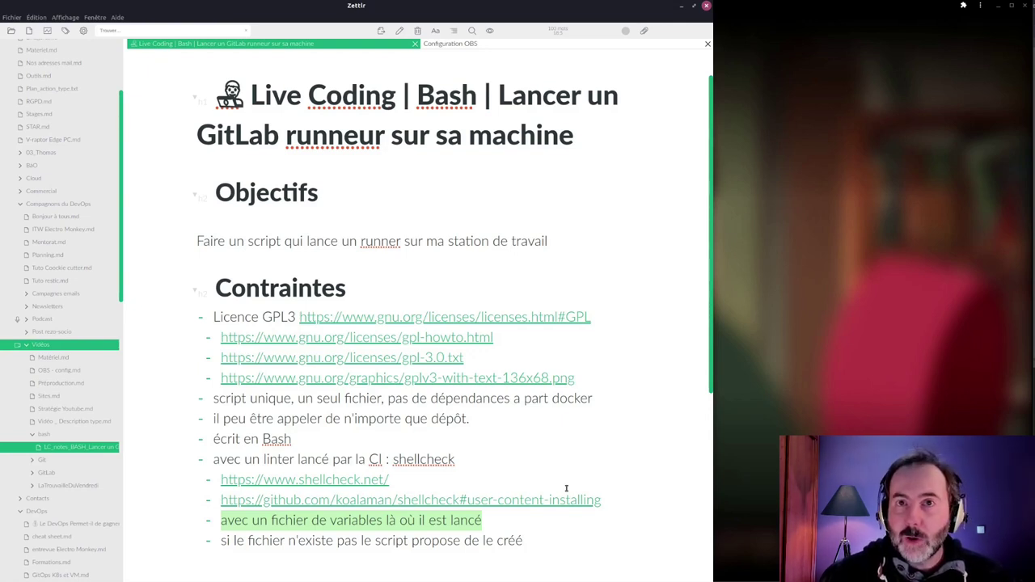
{"action": "left_click", "coordinate": [566, 497], "text": "ctrl"}
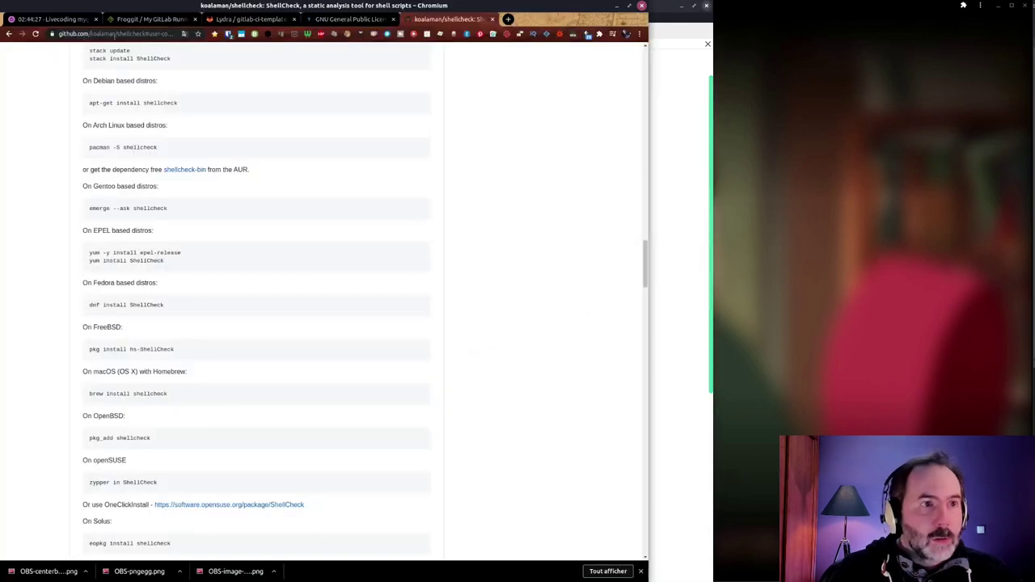
Switch to the 'Froggit / My GitLab Runner' project tab in Chromium.
{"action": "left_click", "coordinate": [160, 23]}
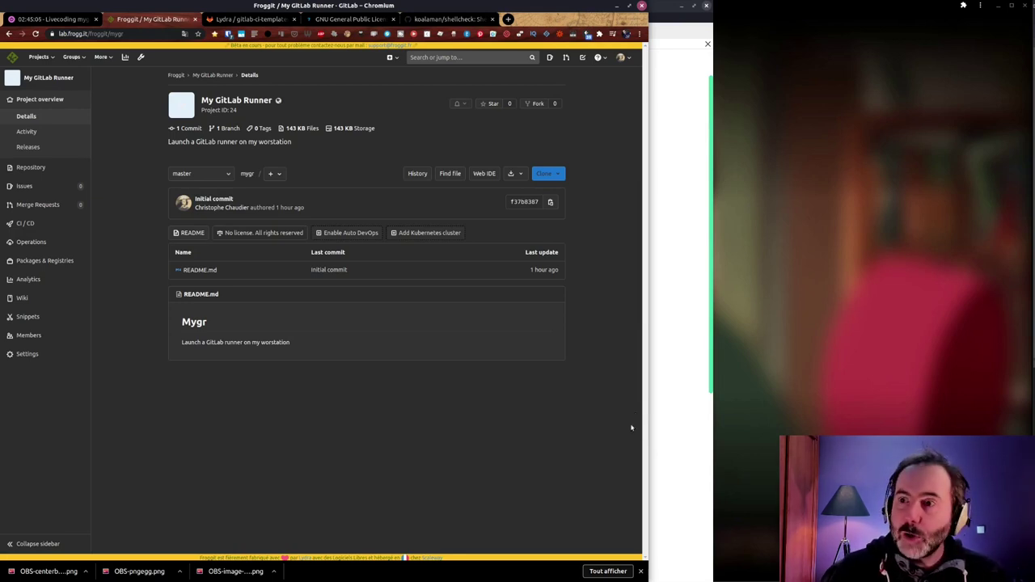
Start the lofi music and tile the Zettlr runner note beside the GitLab project page.
{"action": "left_click", "coordinate": [795, 369]}
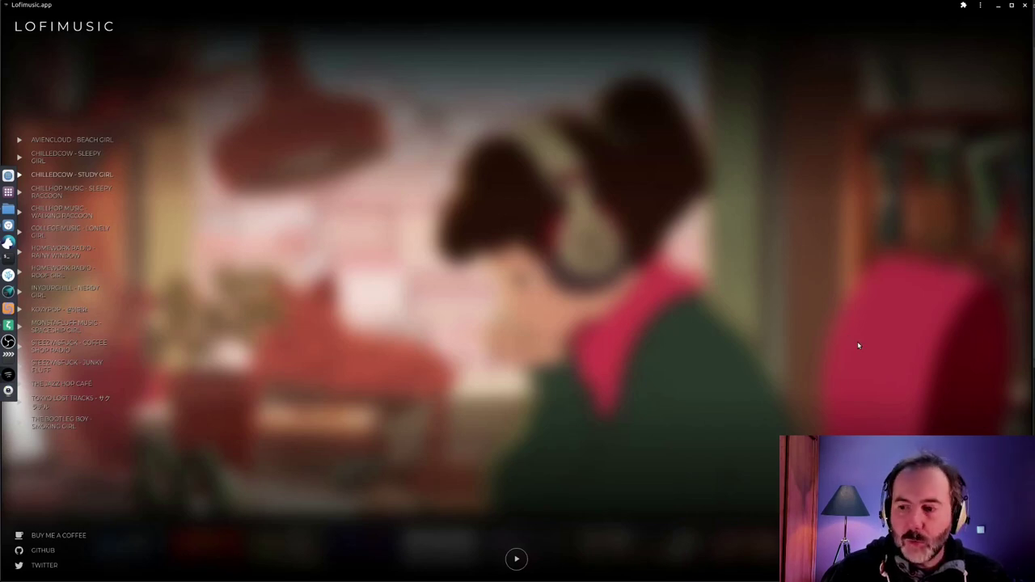
{"action": "key", "text": "space"}
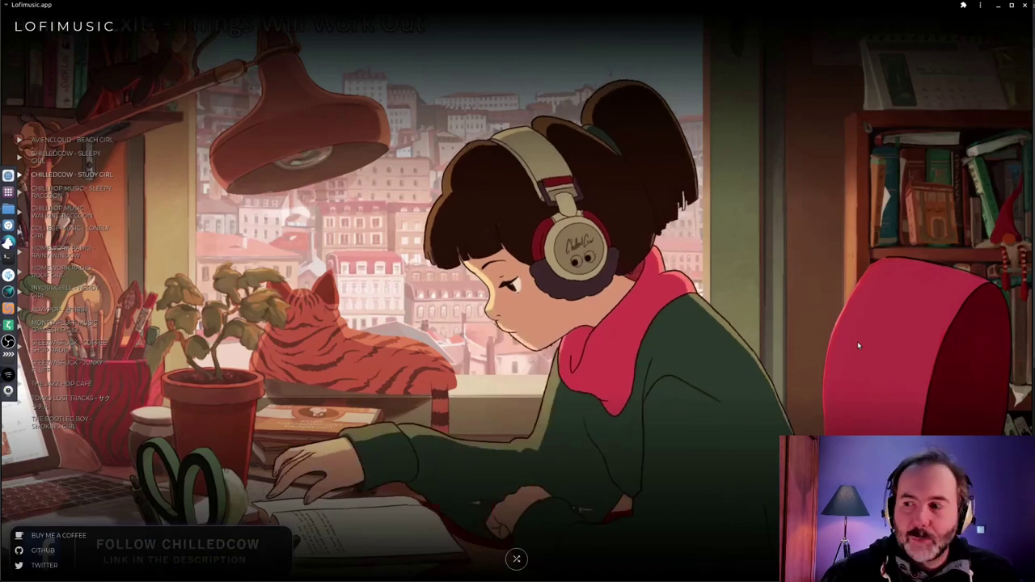
{"action": "key", "text": "alt+Tab"}
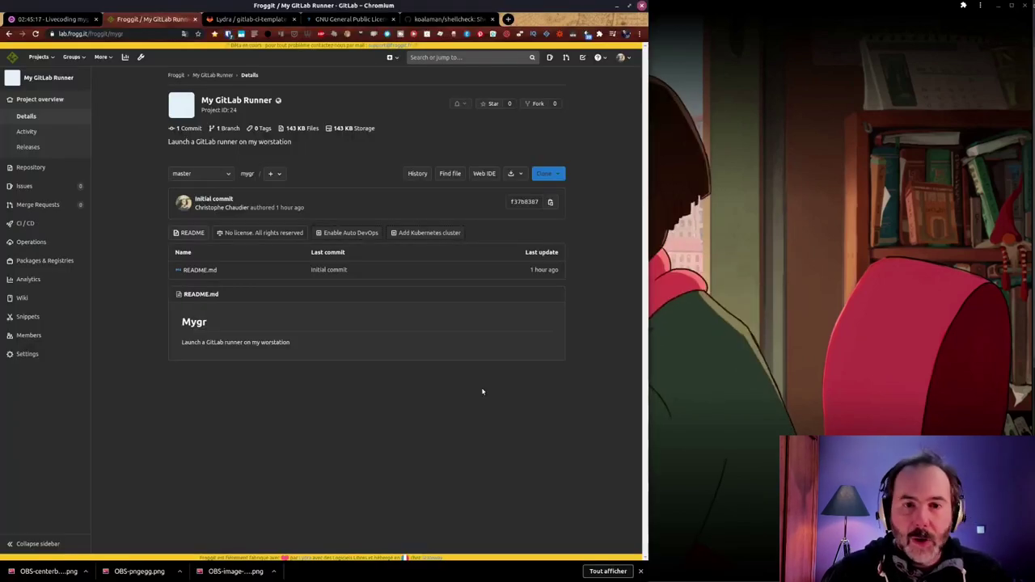
{"action": "key", "text": "alt+Tab"}
{"action": "key", "text": "alt+Tab"}
{"action": "mouse_move", "coordinate": [315, 174]}
{"action": "left_mouse_down"}
{"action": "mouse_move", "coordinate": [506, 170]}
{"action": "mouse_move", "coordinate": [495, 174]}
{"action": "left_mouse_up"}
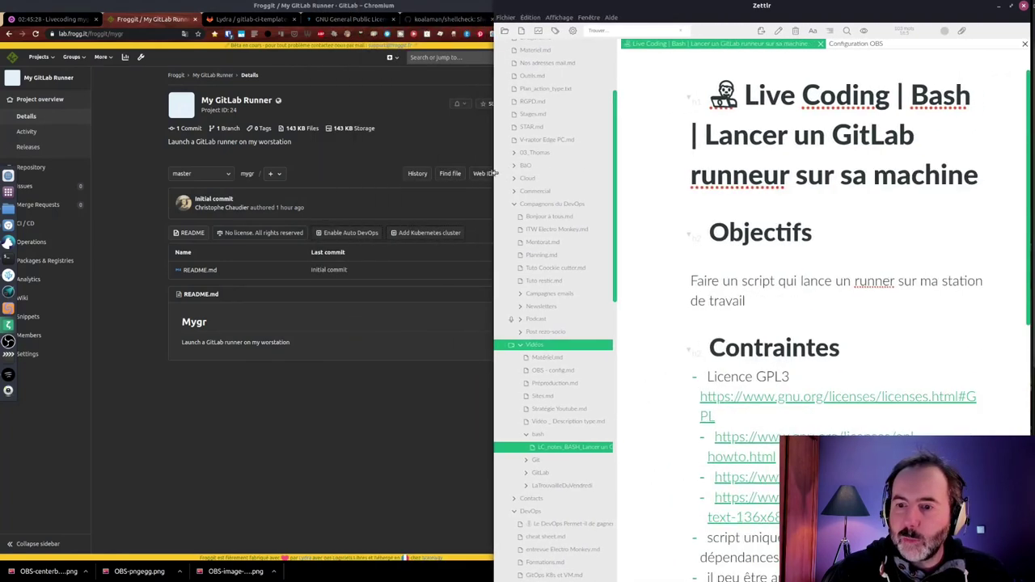
Generate the default label set (bug, critical, enhancement…) and open the Development issue board.
{"action": "left_click", "coordinate": [400, 499]}
{"action": "mouse_move", "coordinate": [29, 172]}
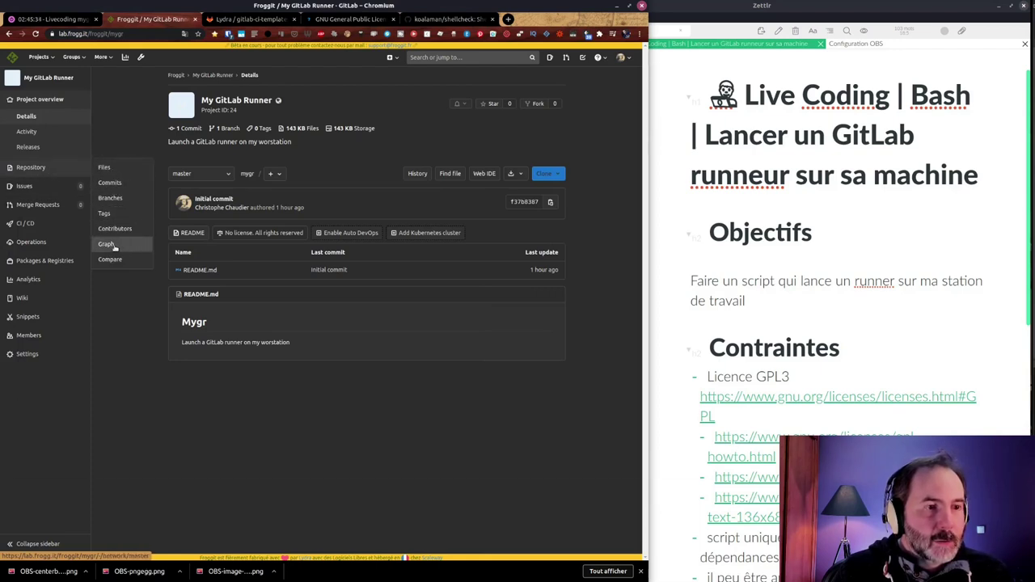
{"action": "mouse_move", "coordinate": [22, 189]}
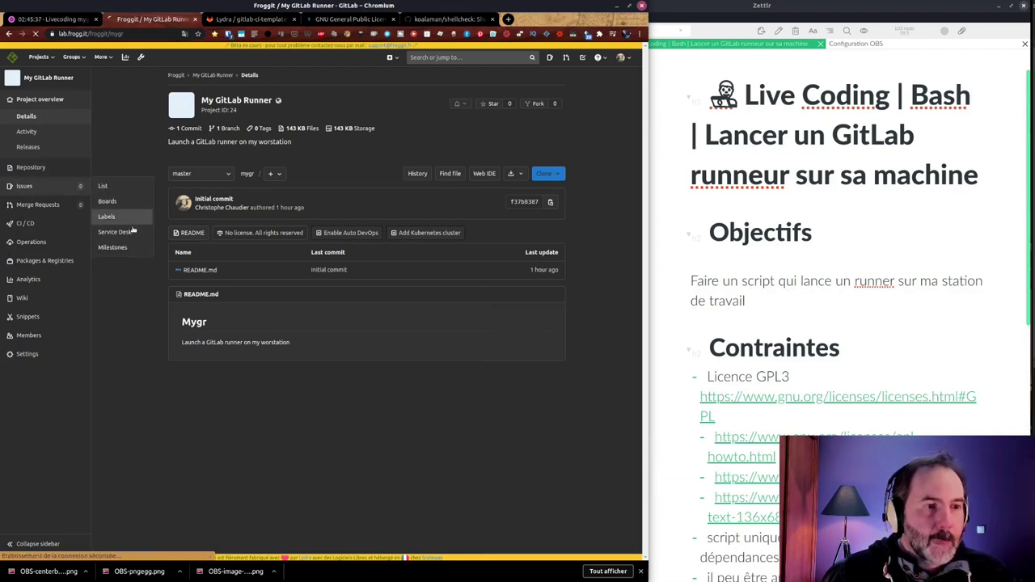
{"action": "left_click", "coordinate": [107, 216]}
{"action": "left_click", "coordinate": [385, 312]}
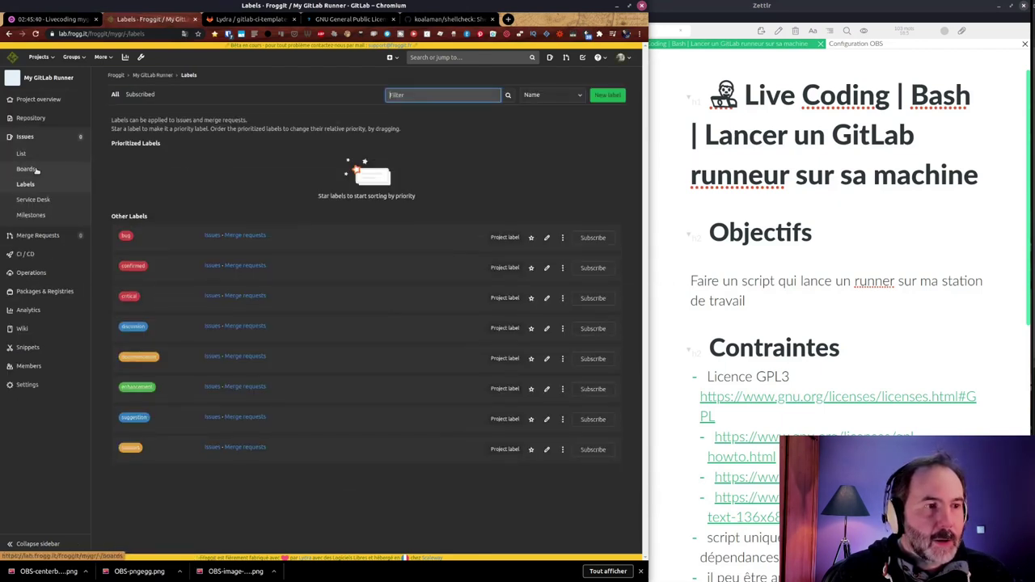
{"action": "left_click", "coordinate": [70, 175]}
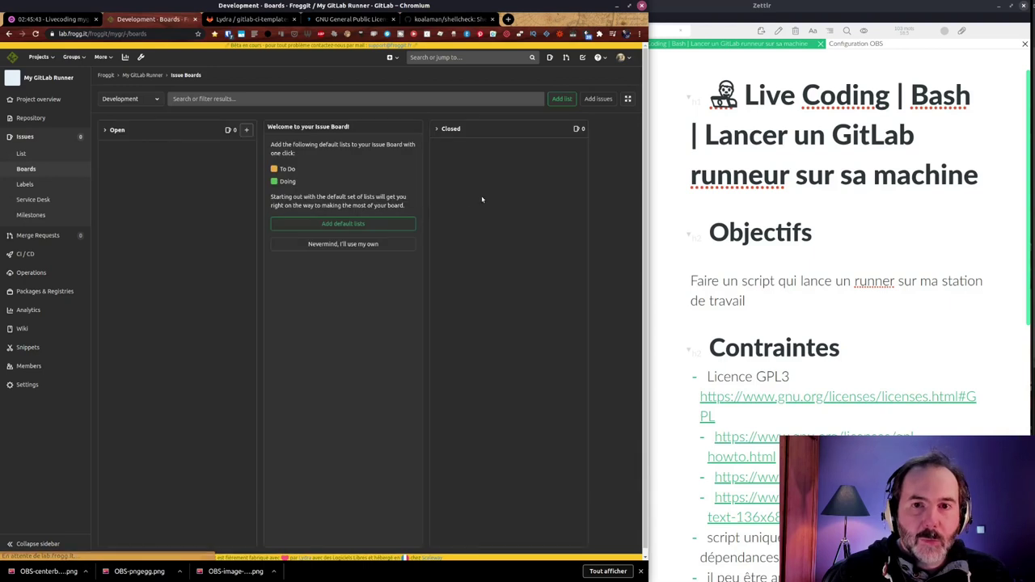
Add To Do and Doing lists, collapse Open, and create 'Add Licence' and 'Add ci with shellcheck linter' issues.
{"action": "left_click", "coordinate": [360, 226]}
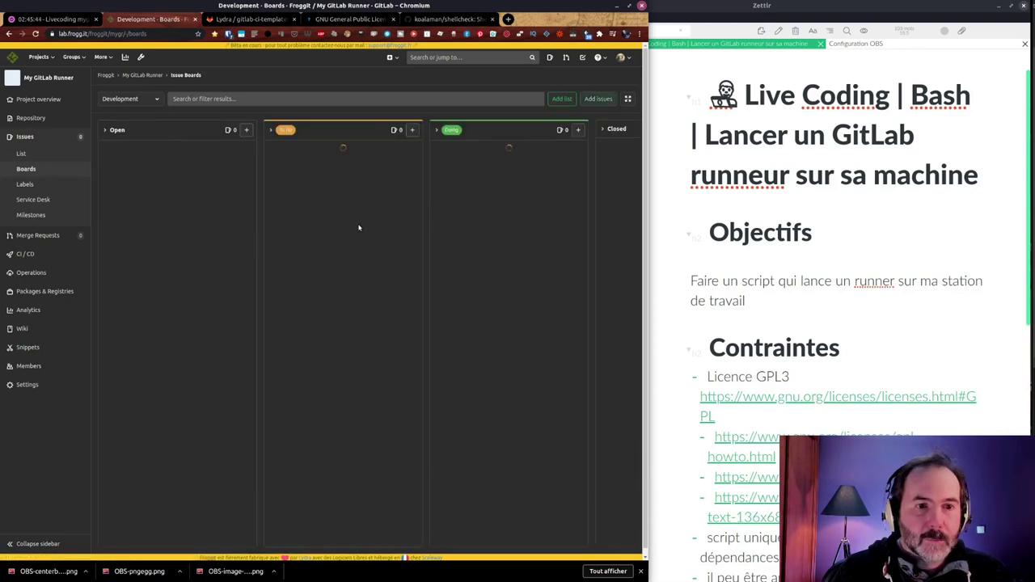
{"action": "left_click", "coordinate": [104, 130]}
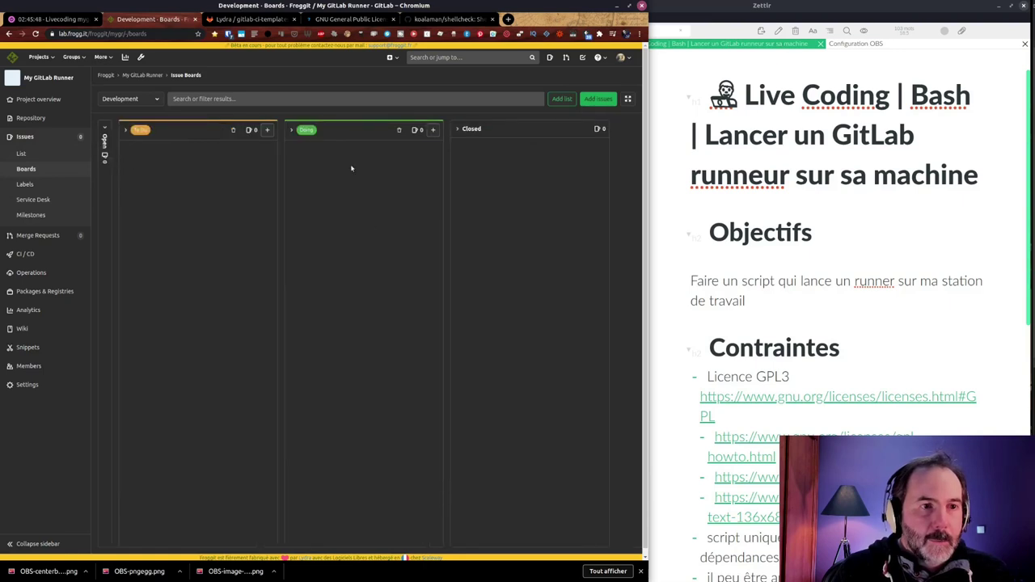
{"action": "left_click", "coordinate": [269, 131]}
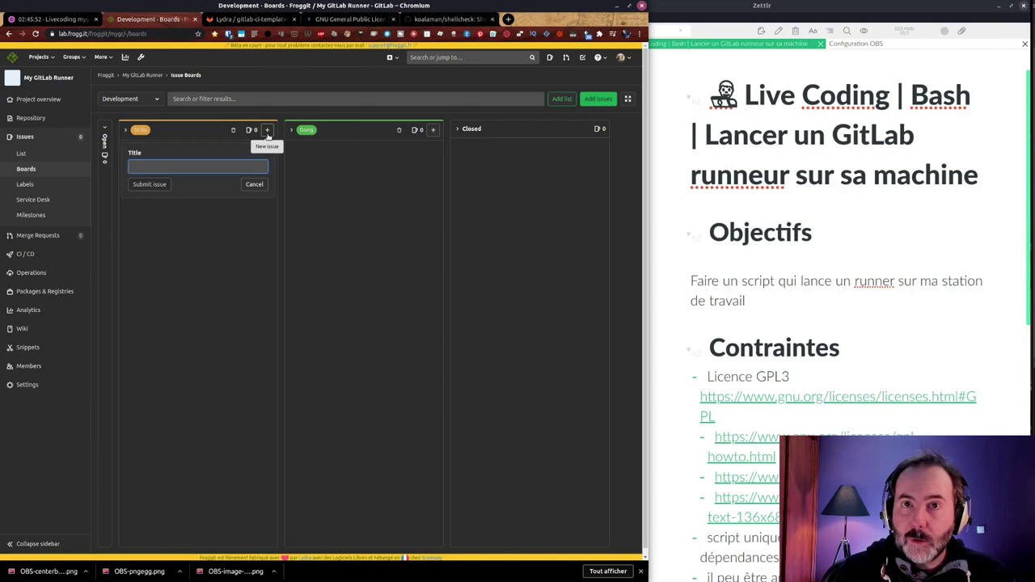
{"action": "type", "text": "Add L"}
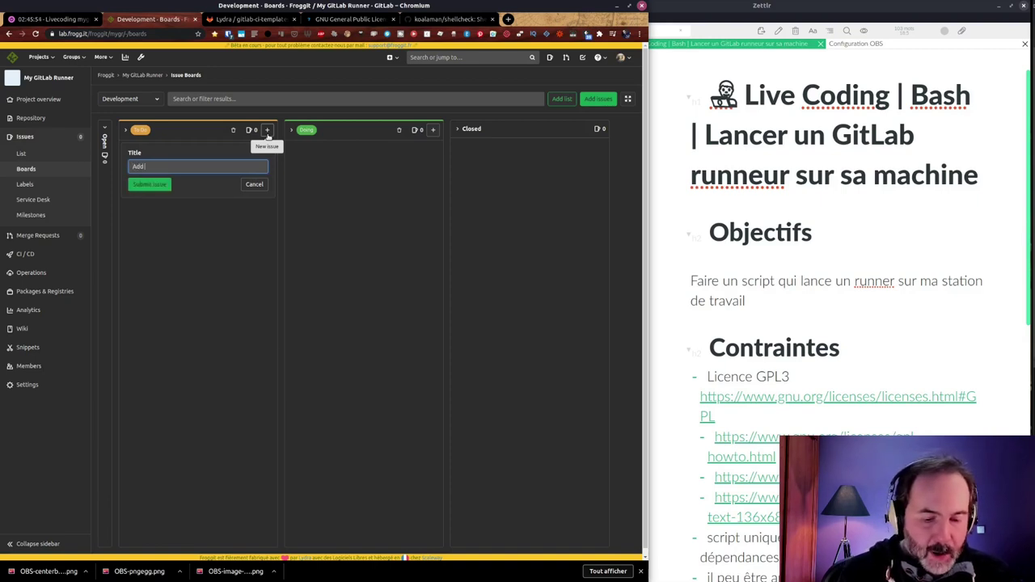
{"action": "type", "text": "icence"}
{"action": "key", "text": "Return"}
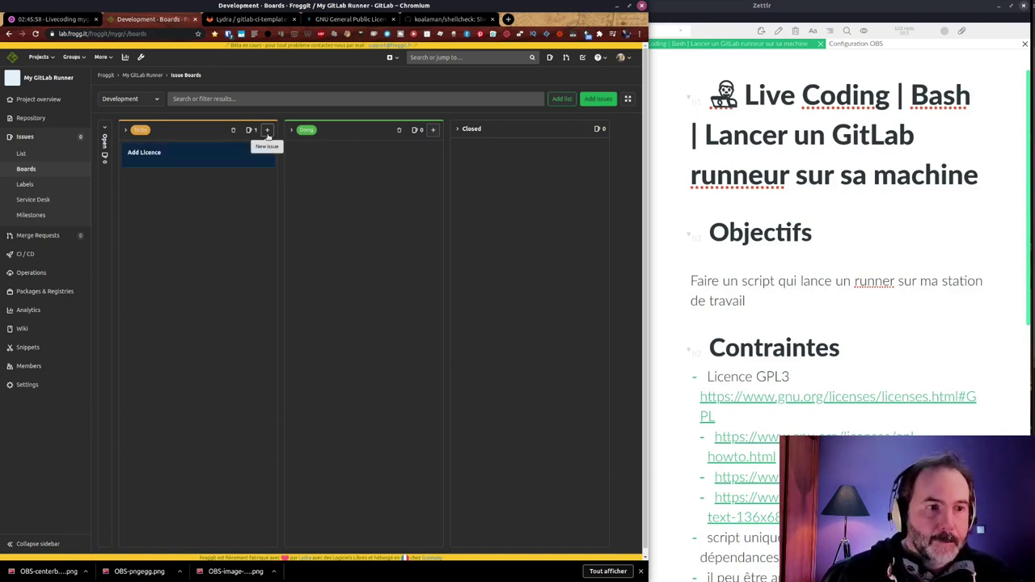
{"action": "type", "text": "Ad"}
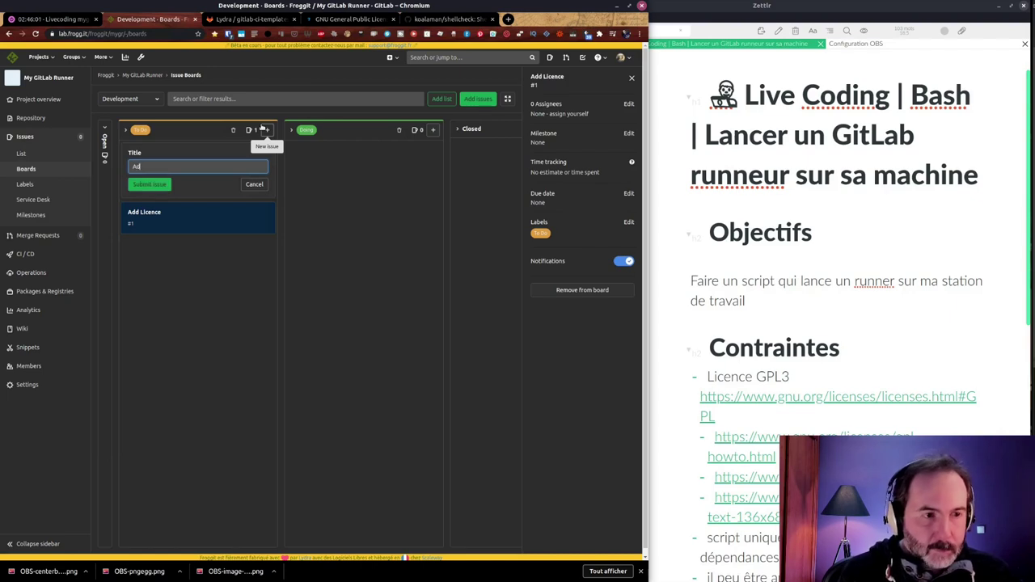
{"action": "type", "text": "d ci with shellcheck linter"}
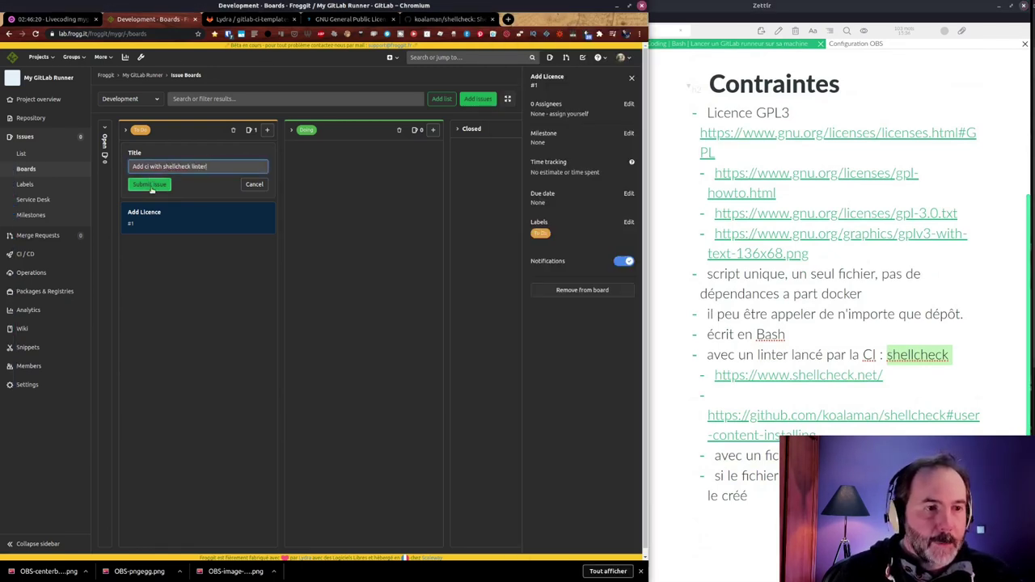
{"action": "left_click", "coordinate": [161, 185]}
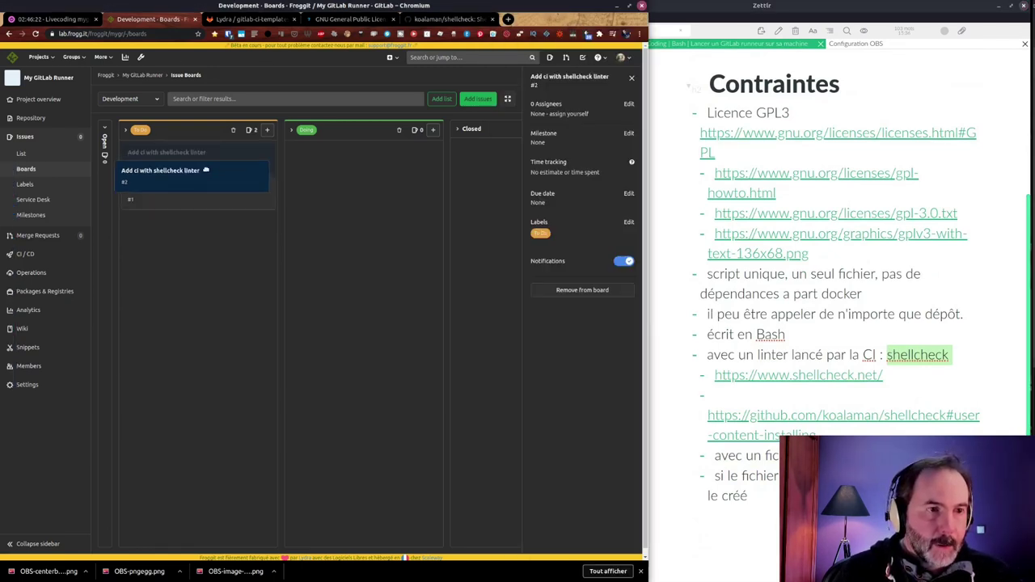
Create the 'Create mygr bash', 'read config file' and 'Init config file' issues in To Do.
{"action": "left_click", "coordinate": [267, 131]}
{"action": "type", "text": "Create mygr"}
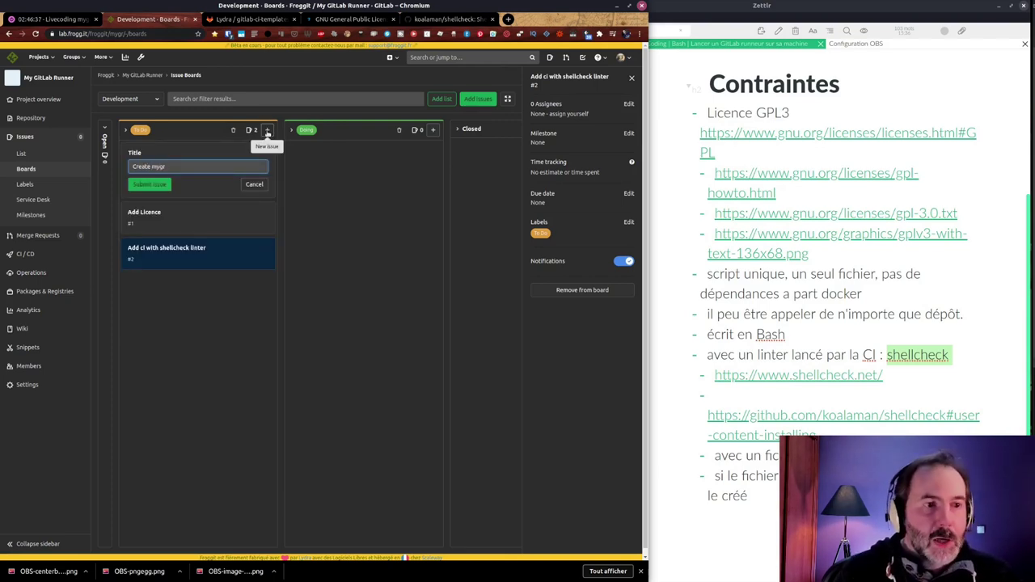
{"action": "type", "text": "bash"}
{"action": "key", "text": "Return"}
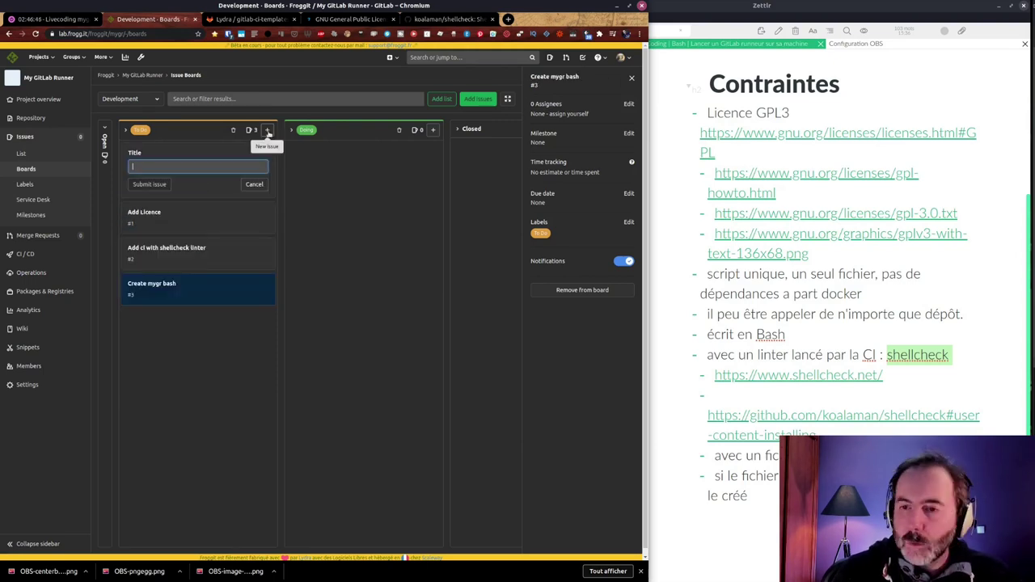
{"action": "type", "text": "read l"}
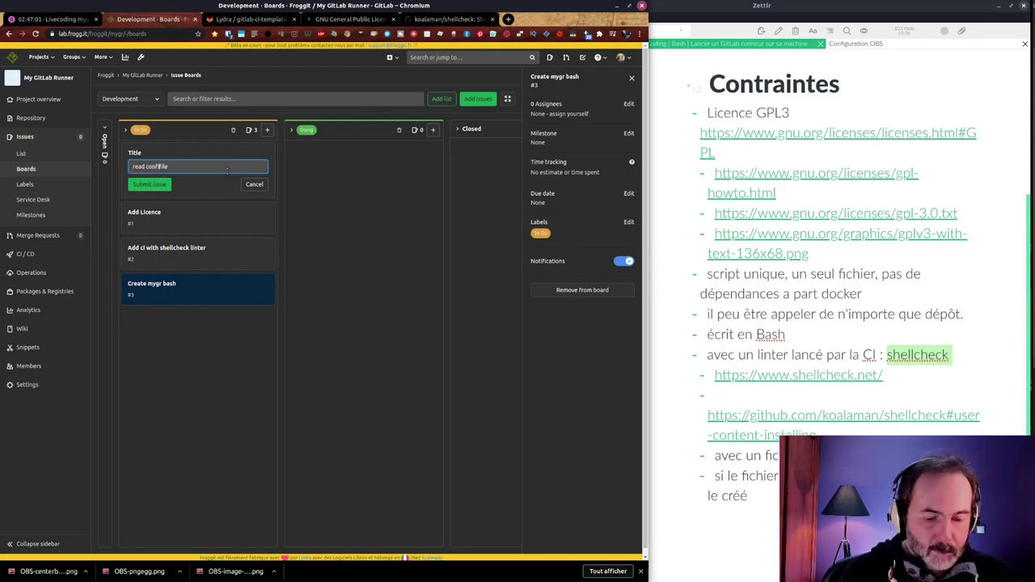
{"action": "key", "text": "Return"}
{"action": "left_click", "coordinate": [266, 131]}
{"action": "type", "text": "Init"}
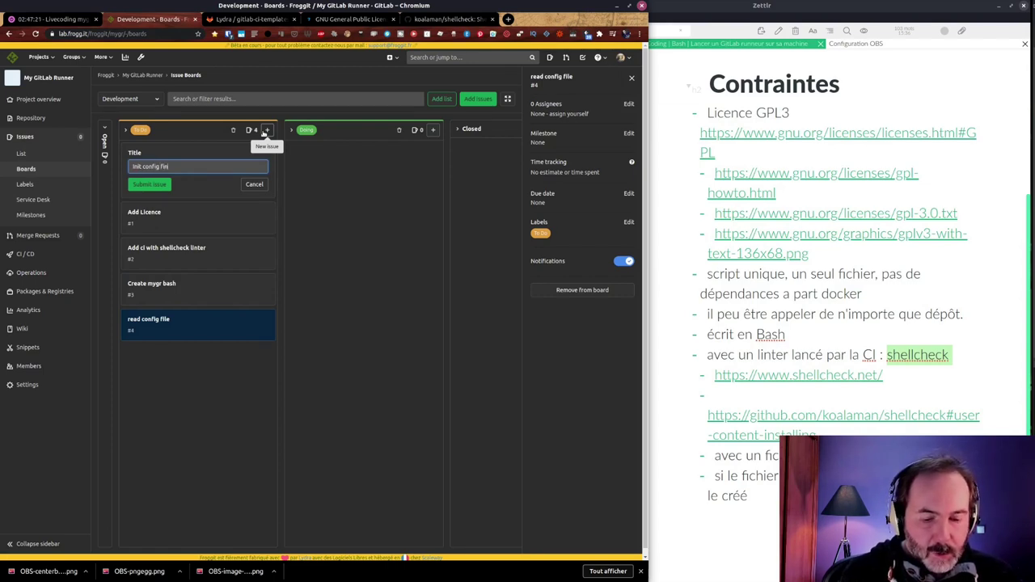
{"action": "type", "text": "e"}
{"action": "key", "text": "Return"}
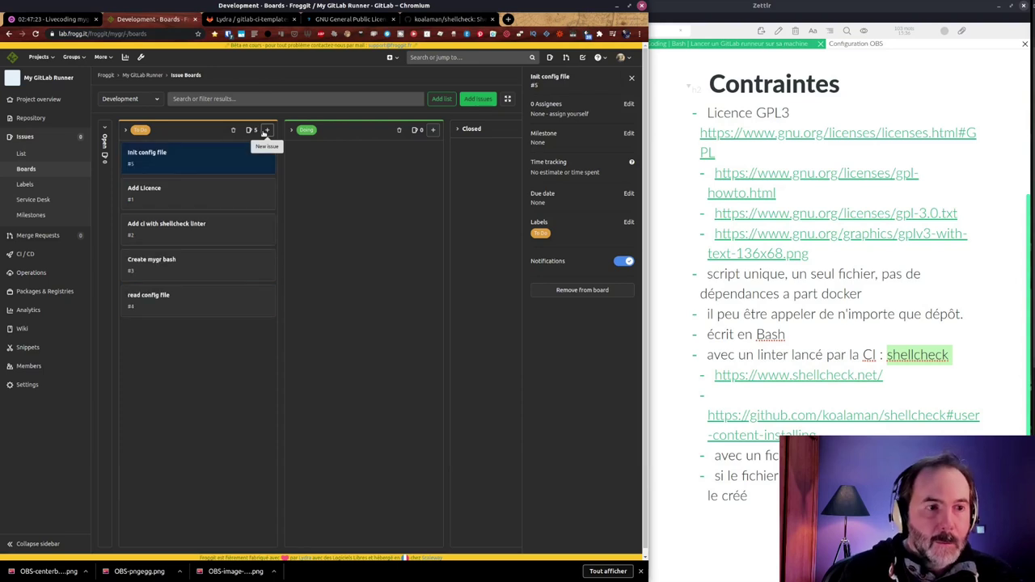
Move 'Init config file' below 'Create mygr bash' and add 'Register runner' and 'Launch runner' issues.
{"action": "mouse_move", "coordinate": [208, 163]}
{"action": "left_mouse_down"}
{"action": "mouse_move", "coordinate": [209, 266]}
{"action": "mouse_move", "coordinate": [208, 258]}
{"action": "left_mouse_up"}
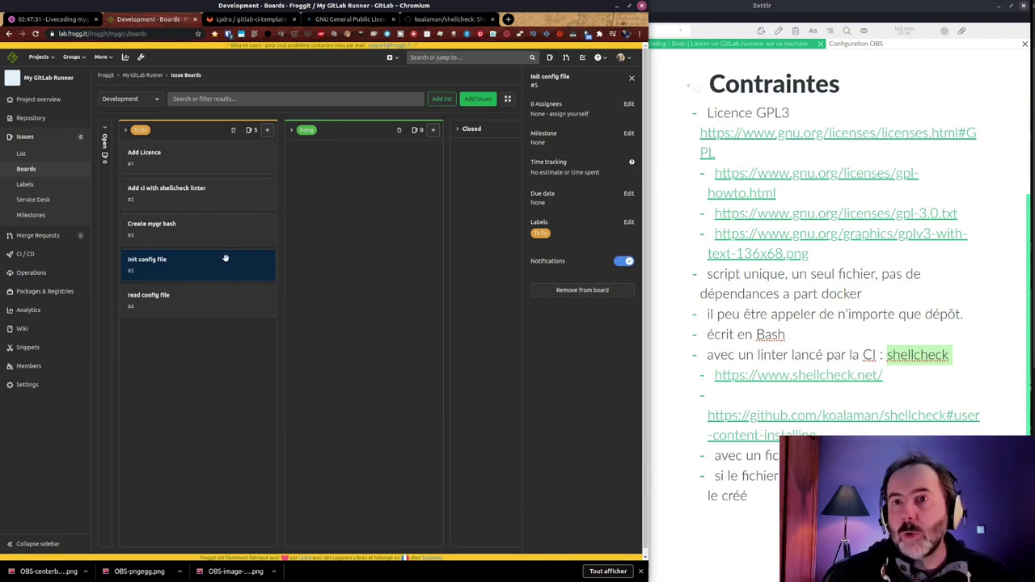
{"action": "left_click", "coordinate": [268, 130]}
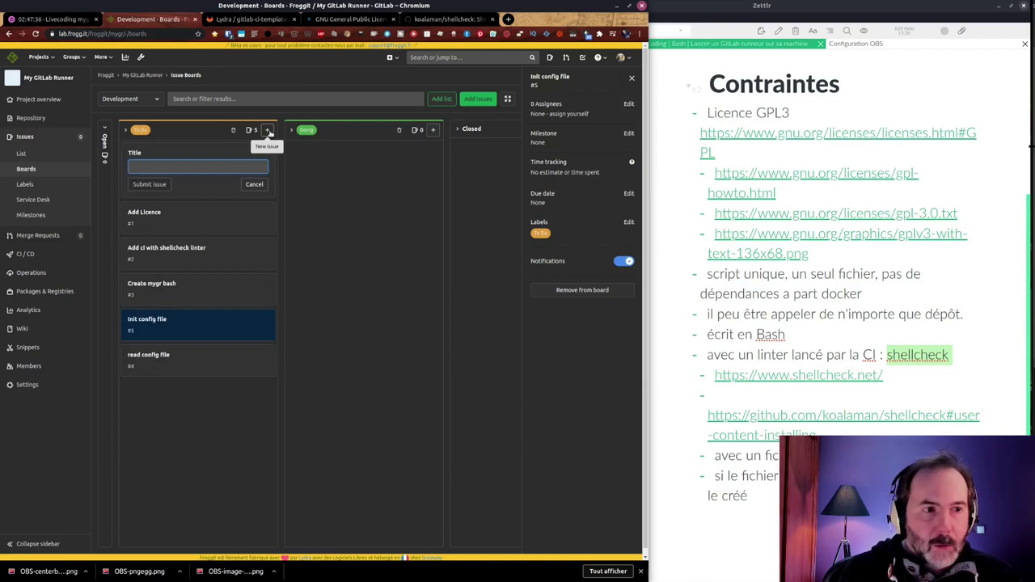
{"action": "type", "text": "Register runner"}
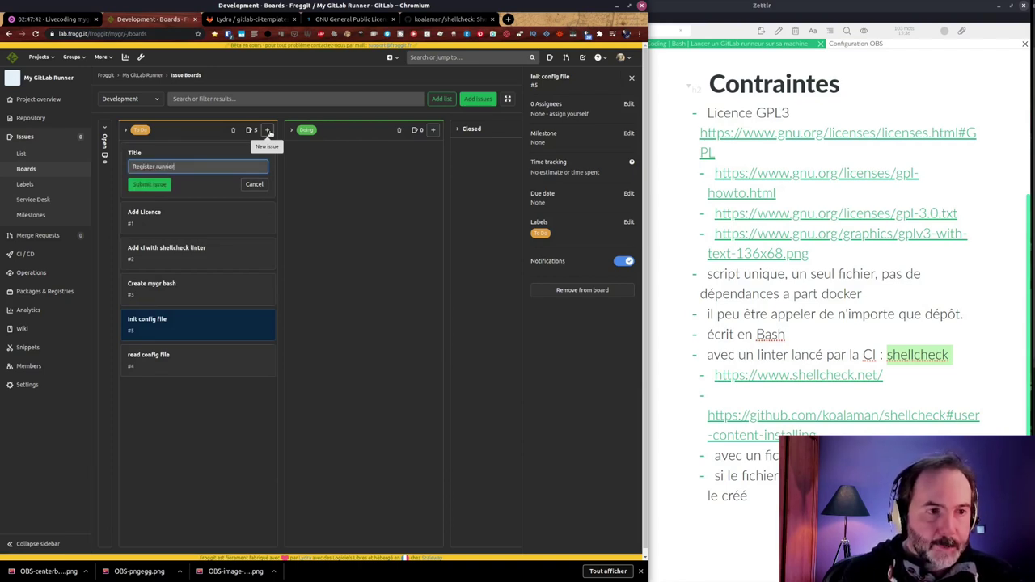
{"action": "key", "text": "Return"}
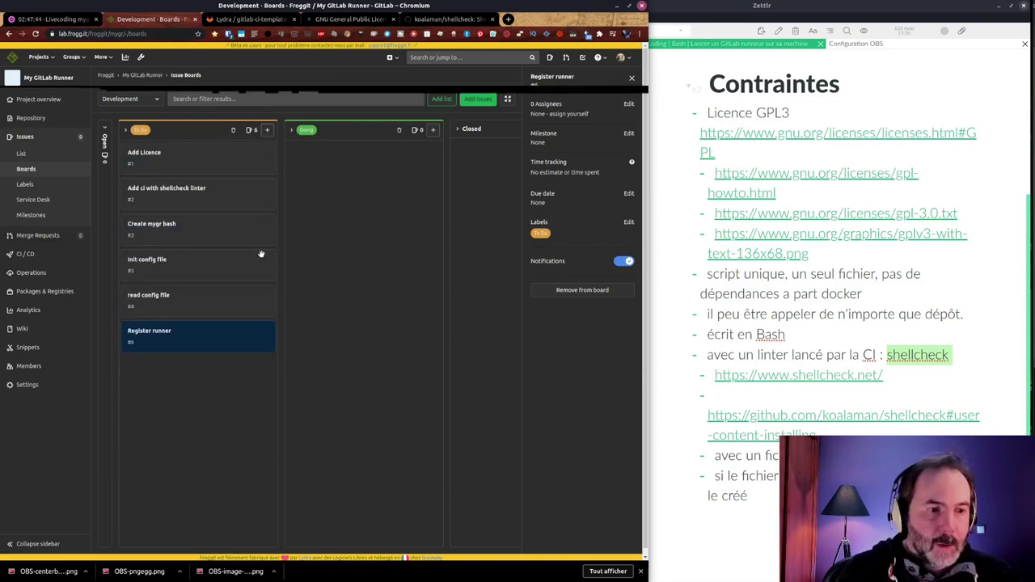
{"action": "type", "text": "Launch "}
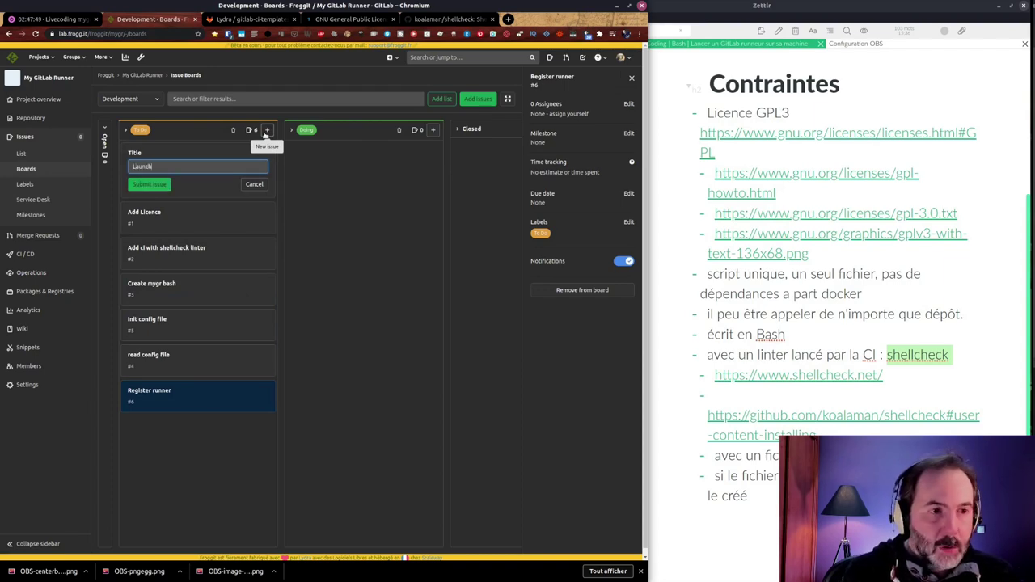
{"action": "type", "text": "r"}
{"action": "key", "text": "Return"}
{"action": "left_click", "coordinate": [267, 130]}
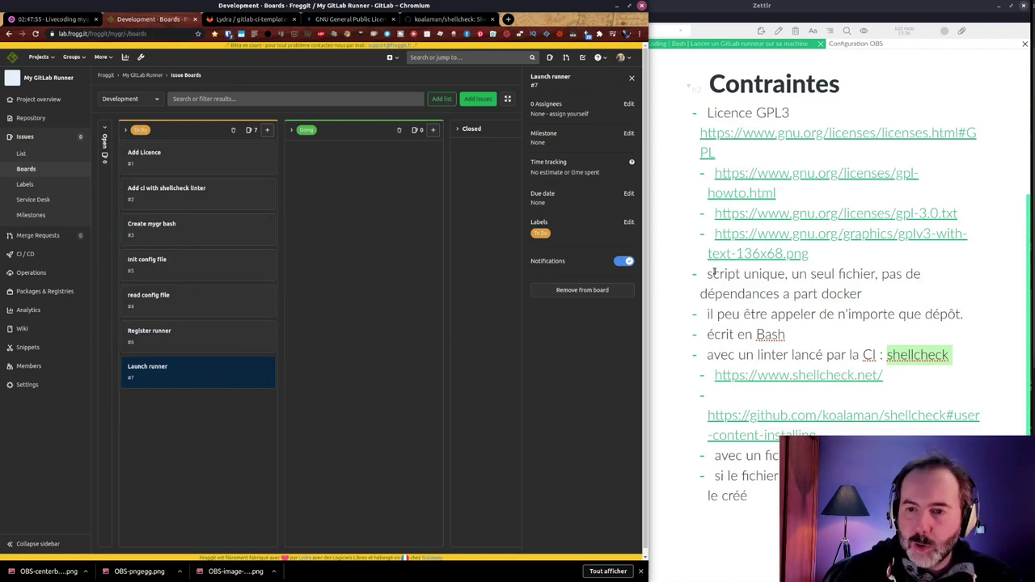
Bring up the terminal and return the browser to the mygr project overview.
{"action": "left_click", "coordinate": [848, 385]}
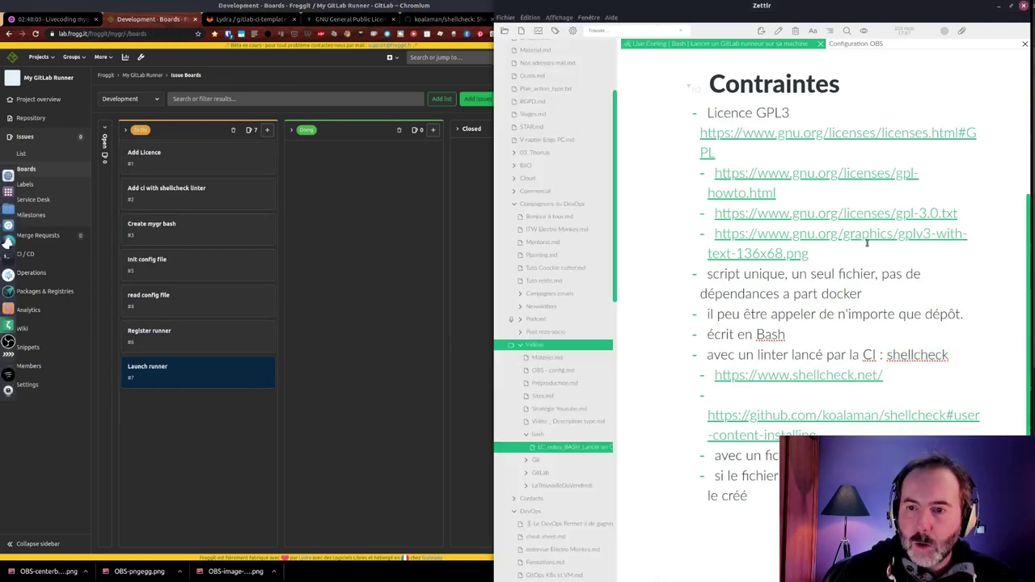
{"action": "left_click", "coordinate": [202, 424]}
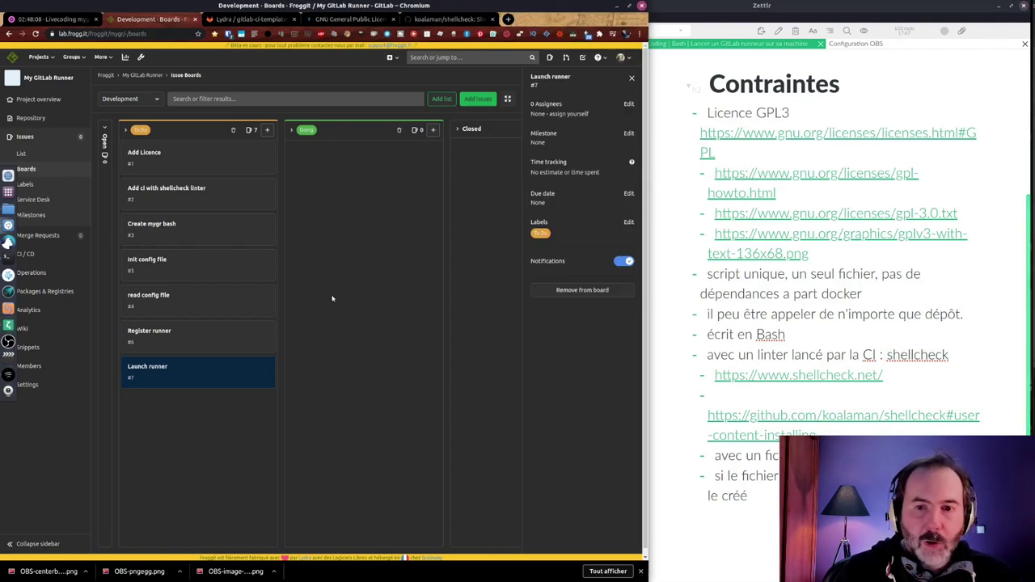
{"action": "key", "text": "alt+Tab"}
{"action": "left_click", "coordinate": [534, 95]}
{"action": "key", "text": "alt+Left"}
Clone the mygr repository with gcl using the copied SSH clone URL.
{"action": "left_click", "coordinate": [546, 176]}
{"action": "left_click", "coordinate": [549, 203]}
{"action": "left_click", "coordinate": [775, 176]}
{"action": "type", "text": "gcl"}
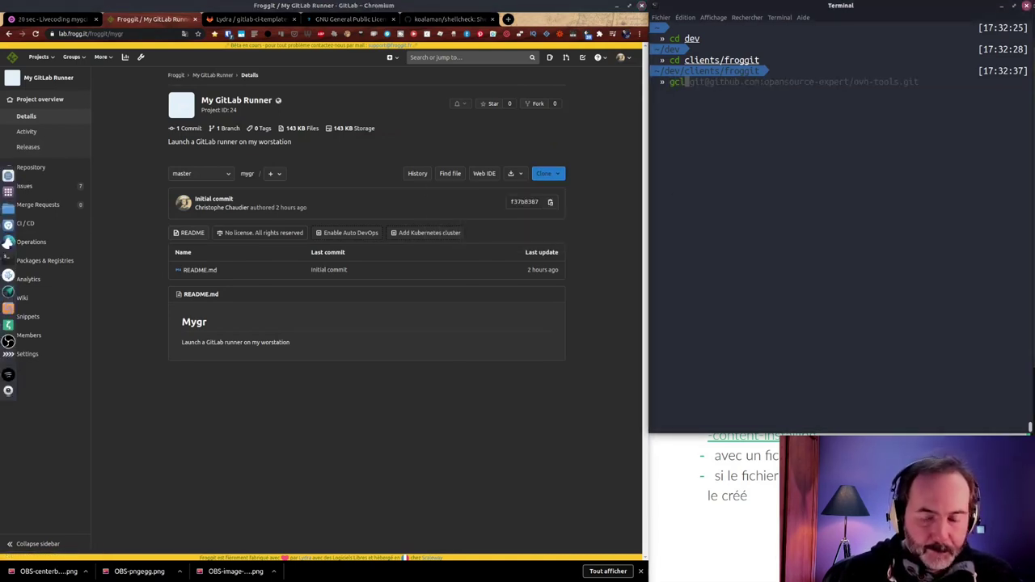
{"action": "right_click", "coordinate": [810, 129]}
{"action": "left_click", "coordinate": [819, 145]}
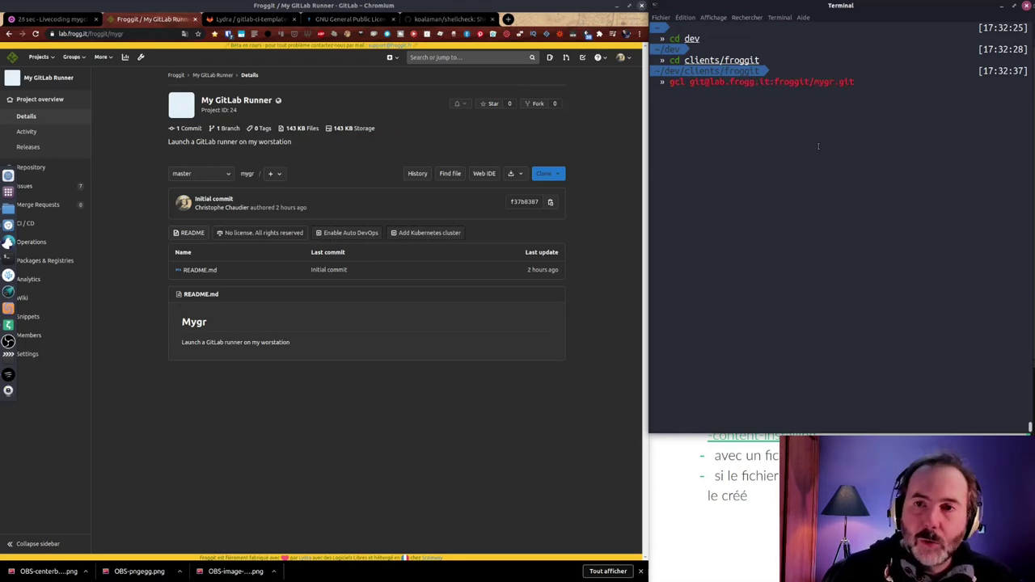
{"action": "key", "text": "Return"}
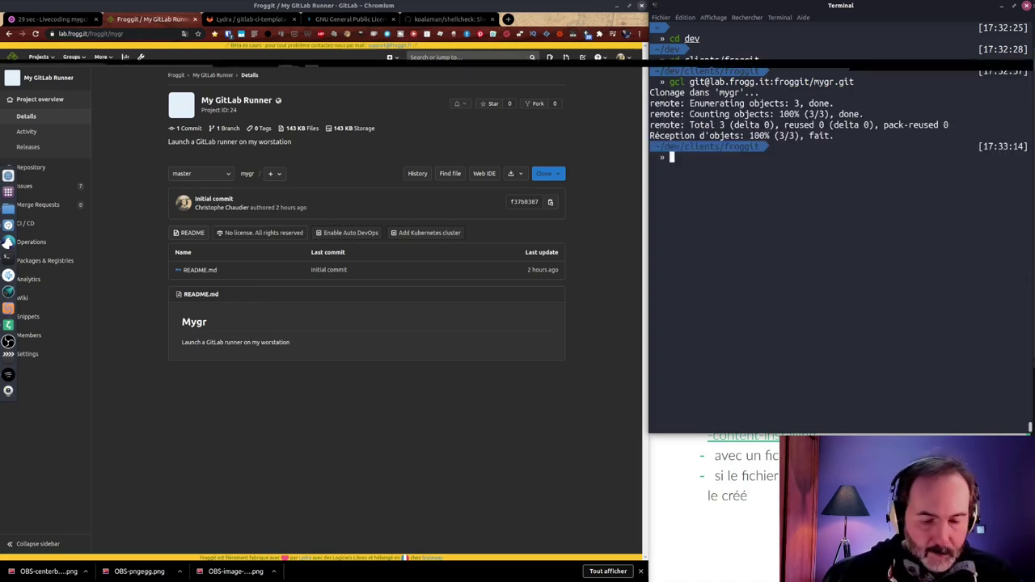
Enter the mygr folder and check it holds README.md and the initial commit with ls and glola.
{"action": "type", "text": "cd mygrr"}
{"action": "key", "text": "Return"}
{"action": "type", "text": "cd mygr"}
{"action": "key", "text": "Return"}
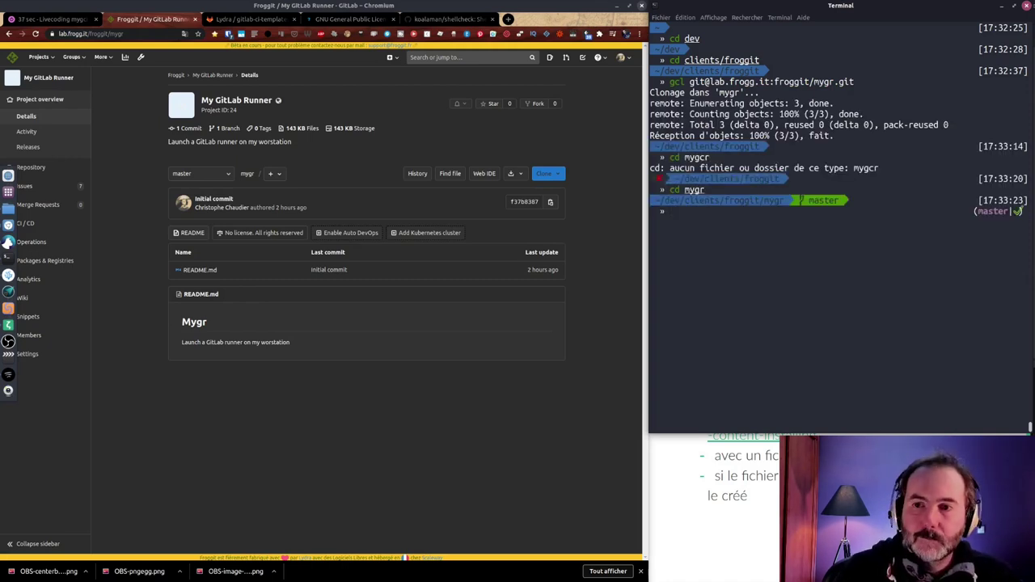
{"action": "type", "text": "ls"}
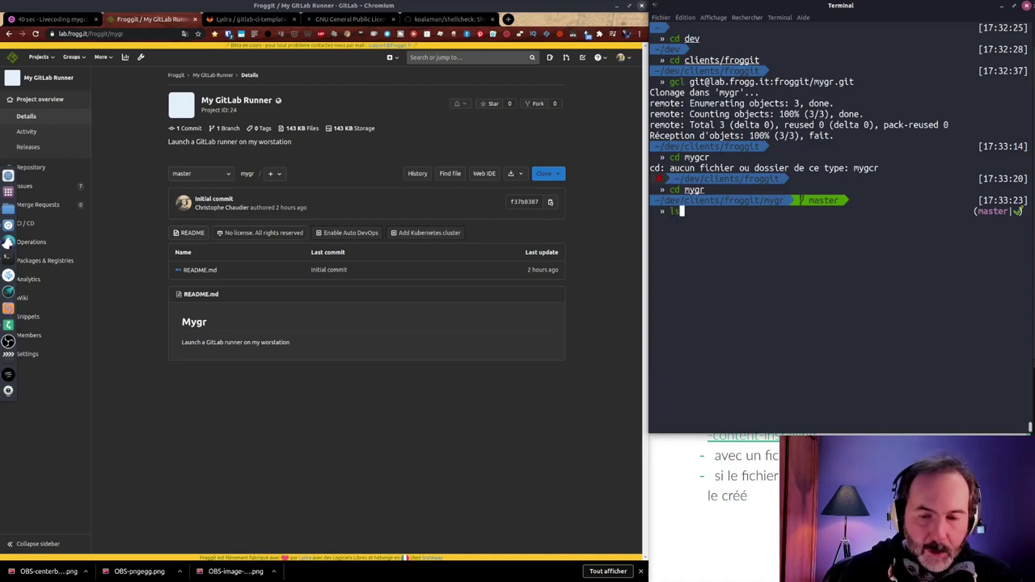
{"action": "key", "text": "Return"}
{"action": "type", "text": "glola"}
{"action": "key", "text": "Return"}
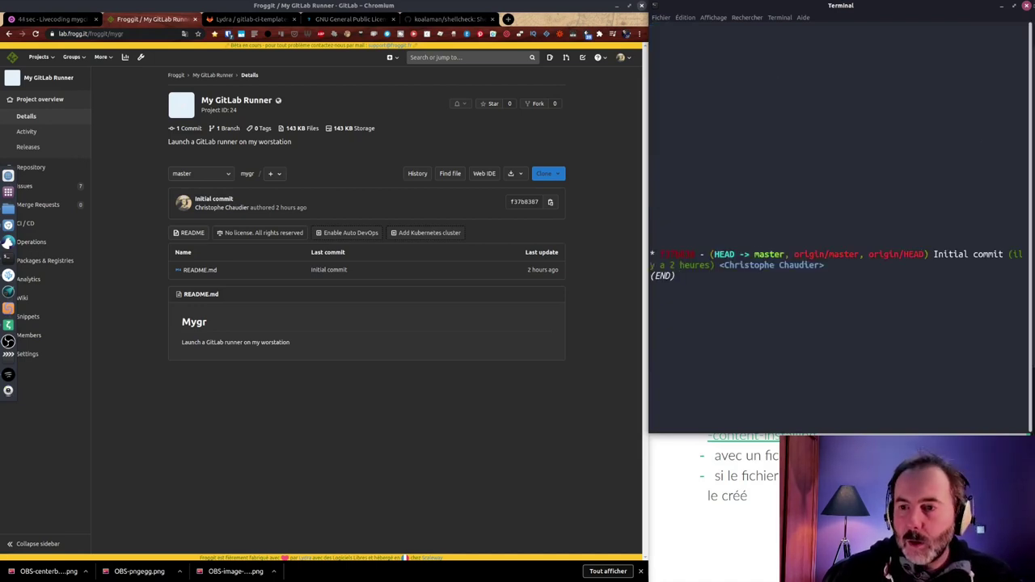
Quit the commit history view and bring GitLab's Development board up beside the terminal.
{"action": "key", "text": "q"}
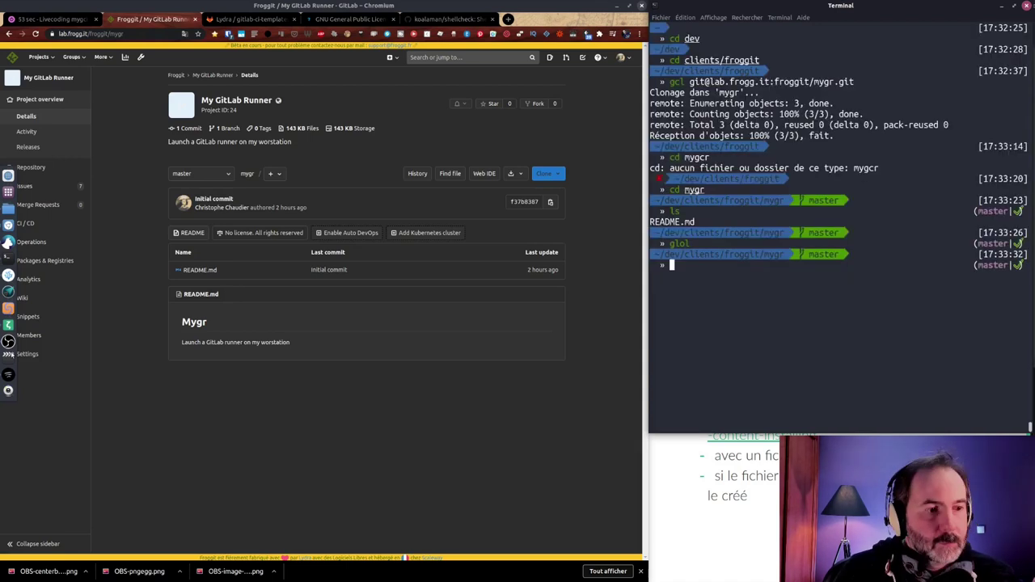
{"action": "left_click", "coordinate": [8, 275]}
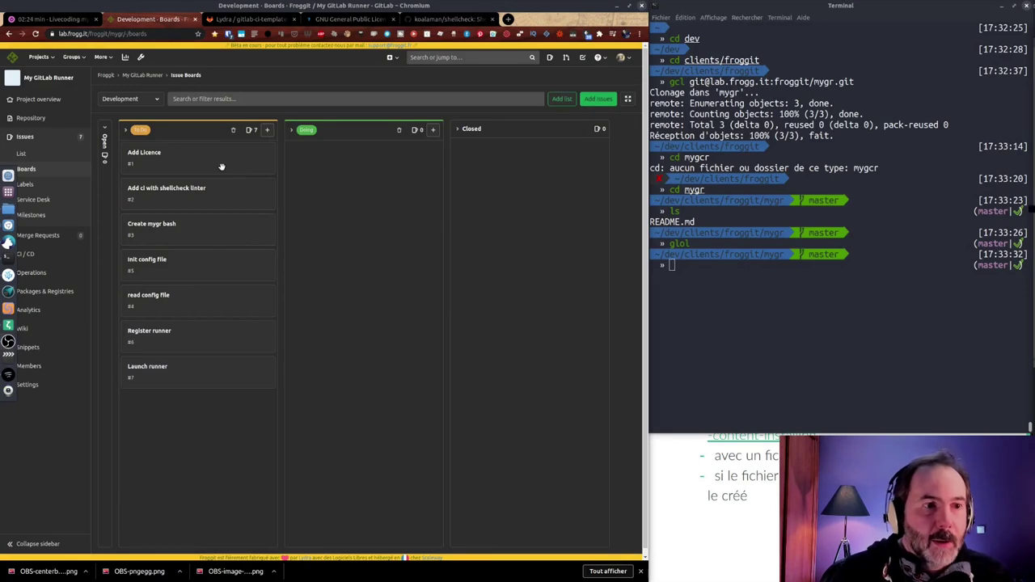
Move Add Licence into the Doing column and open issue #1 to create its merge request.
{"action": "left_click_drag", "start_coordinate": [216, 165], "coordinate": [380, 167]}
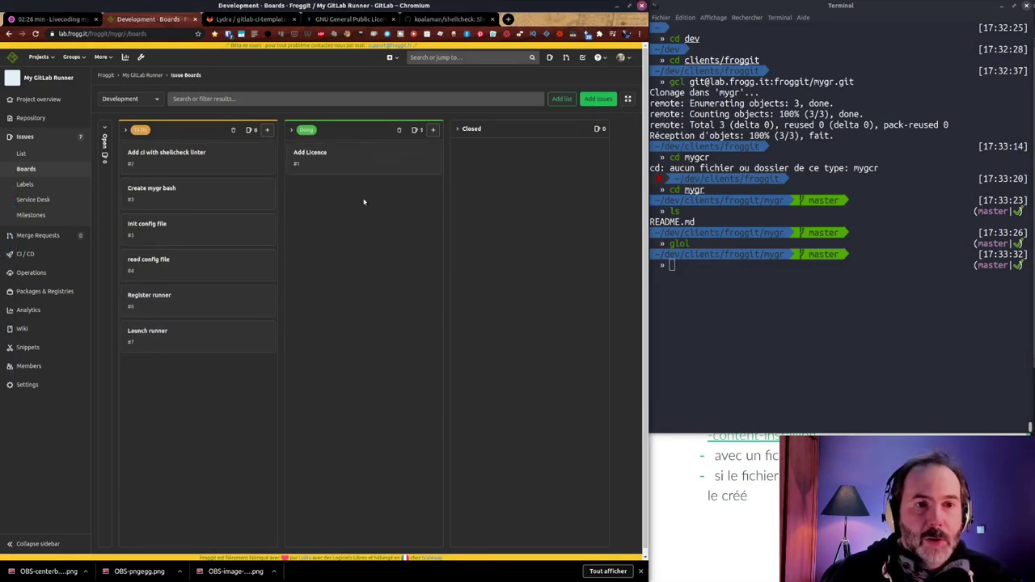
{"action": "left_click", "coordinate": [317, 155]}
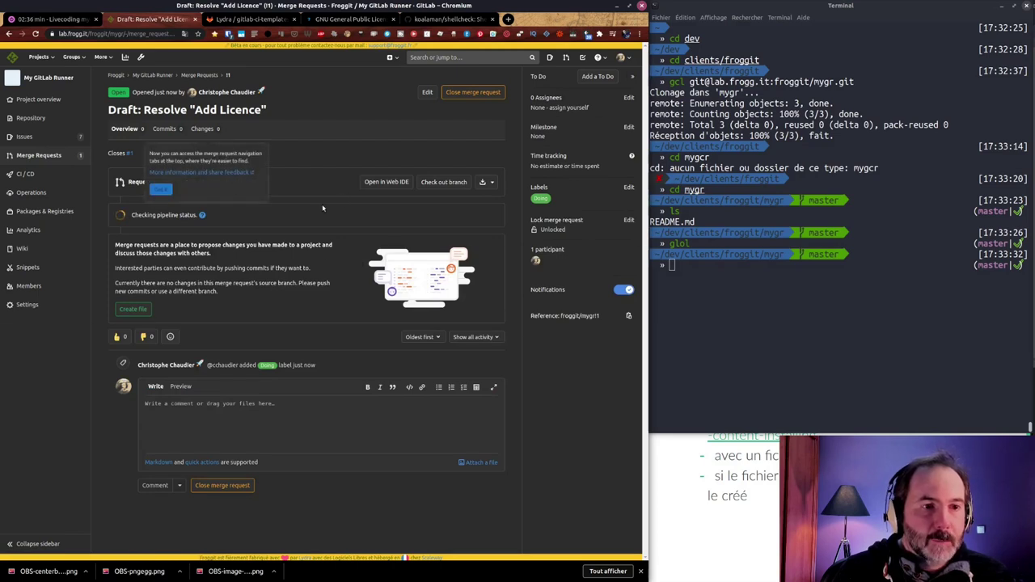
{"action": "left_click", "coordinate": [161, 189]}
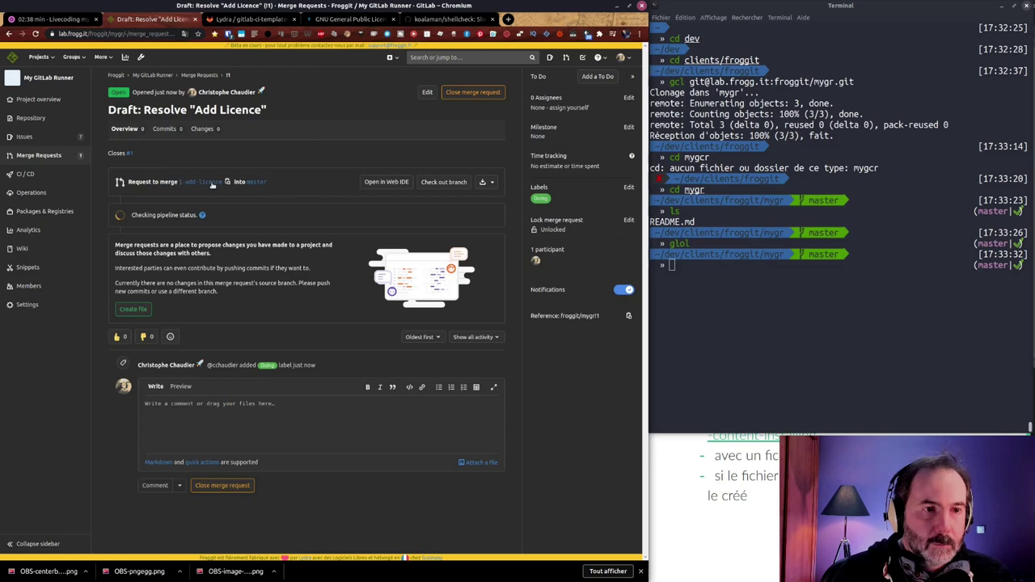
Pull the new branch with g pull and check out 1-add-licence with gco.
{"action": "left_click", "coordinate": [780, 305]}
{"action": "type", "text": "g pull"}
{"action": "key", "text": "Return"}
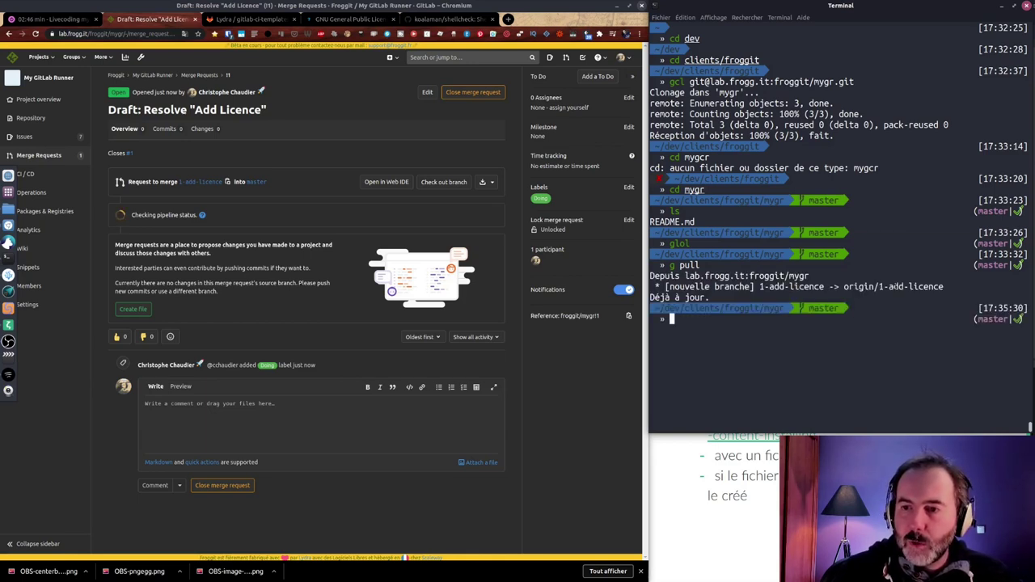
{"action": "left_click_drag", "start_coordinate": [944, 286], "coordinate": [758, 288]}
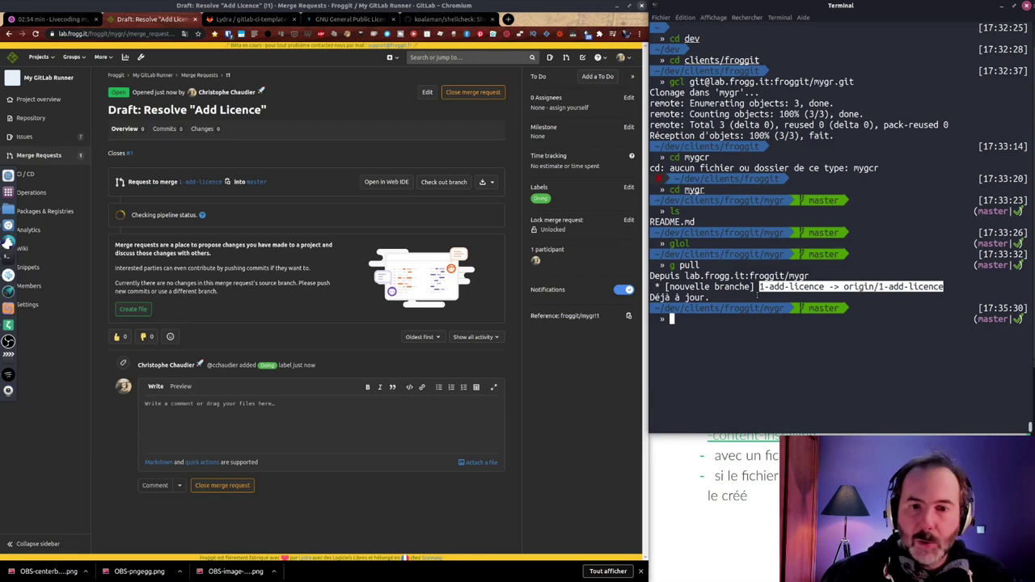
{"action": "type", "text": "gco 1-add-licence"}
{"action": "key", "text": "Return"}
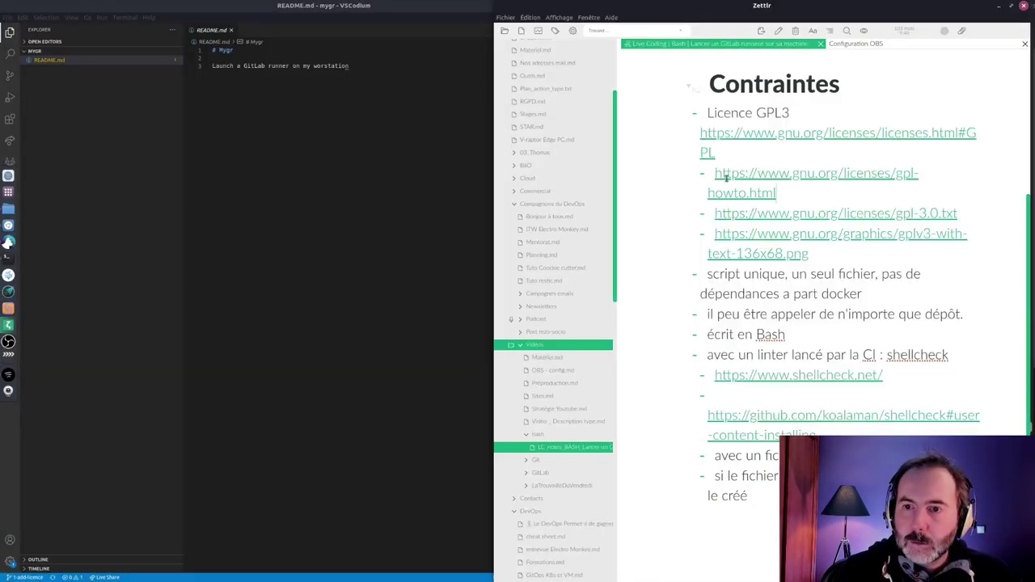
Open the GNU licences link from the notes, then load the gpl-howto page in Chromium.
{"action": "left_click", "coordinate": [809, 134], "text": "ctrl"}
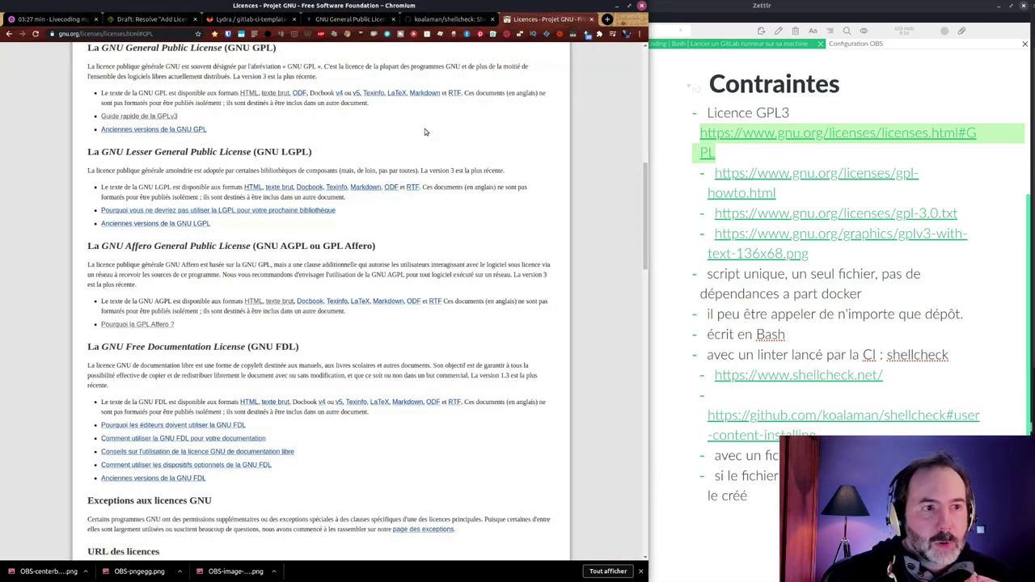
{"action": "left_click", "coordinate": [716, 178]}
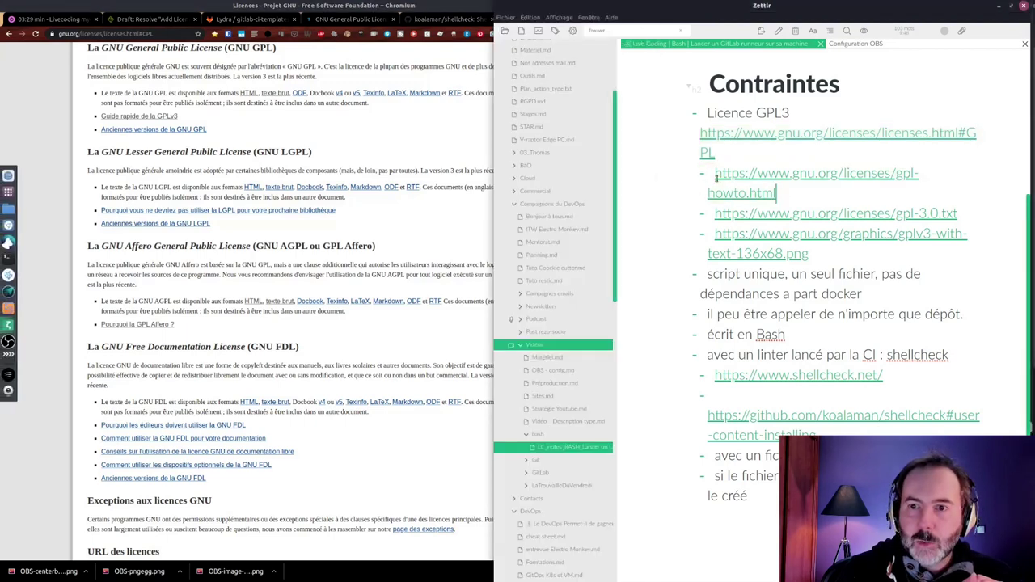
{"action": "left_click", "coordinate": [715, 174], "text": "shift"}
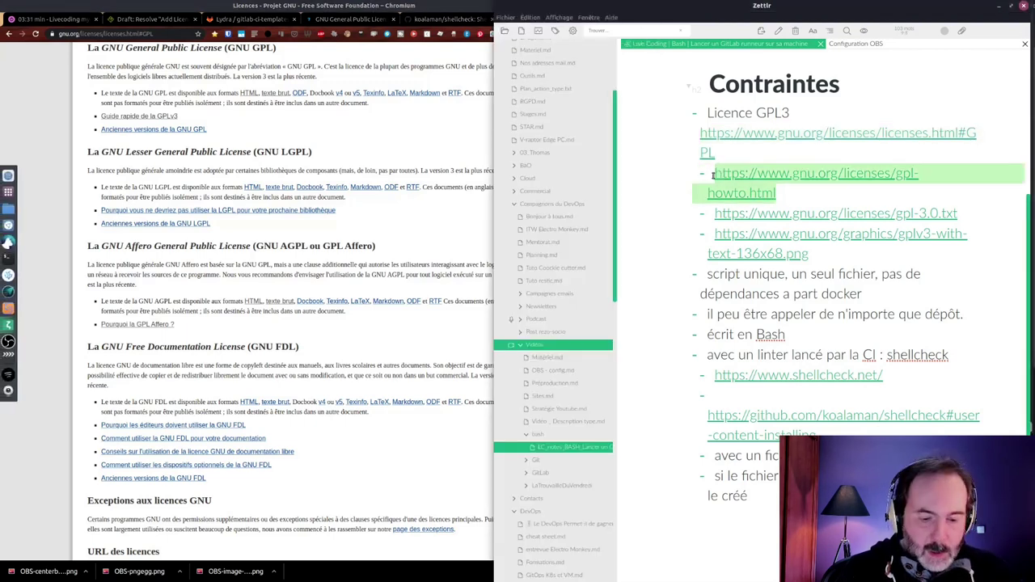
{"action": "left_click", "coordinate": [166, 35]}
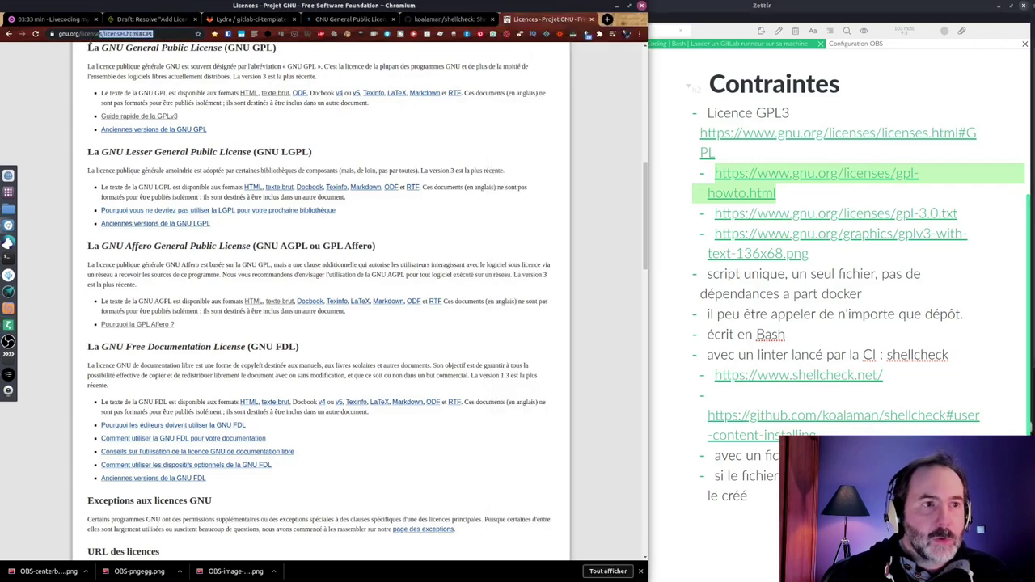
{"action": "key", "text": "ctrl+v"}
{"action": "key", "text": "Return"}
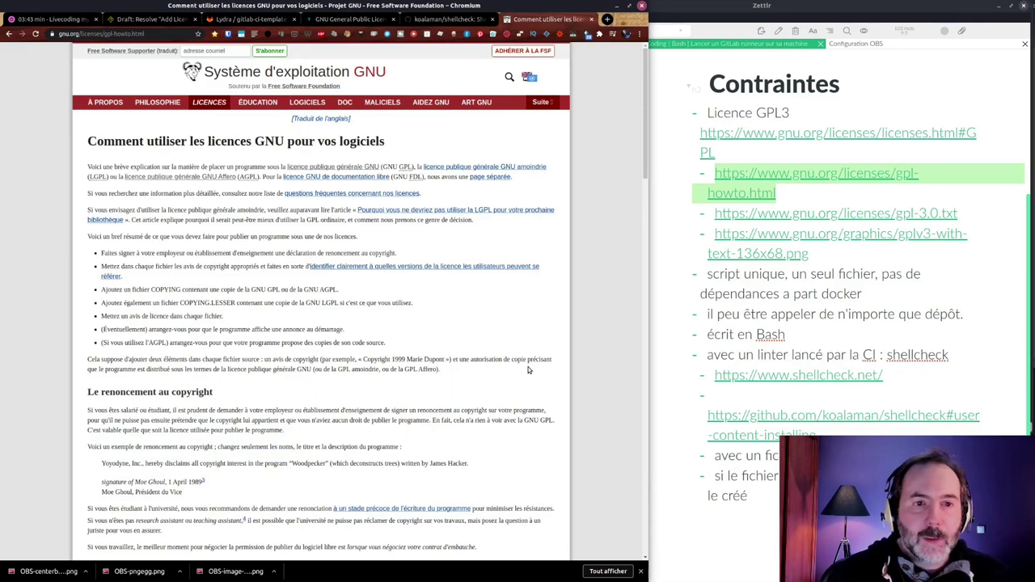
Select the GPL v3 single-file notice under 'Les avis de licence' and grab the gpl-3.0.txt link.
{"action": "scroll", "coordinate": [381, 196], "scroll_direction": "down", "scroll_amount": 3}
{"action": "scroll", "coordinate": [421, 227], "scroll_direction": "down", "scroll_amount": 2}
{"action": "scroll", "coordinate": [421, 223], "scroll_direction": "down", "scroll_amount": 2}
{"action": "scroll", "coordinate": [421, 222], "scroll_direction": "down", "scroll_amount": 4}
{"action": "scroll", "coordinate": [420, 221], "scroll_direction": "down", "scroll_amount": 2}
{"action": "scroll", "coordinate": [420, 220], "scroll_direction": "down", "scroll_amount": 2}
{"action": "scroll", "coordinate": [420, 220], "scroll_direction": "down", "scroll_amount": 2}
{"action": "scroll", "coordinate": [421, 223], "scroll_direction": "down", "scroll_amount": 1}
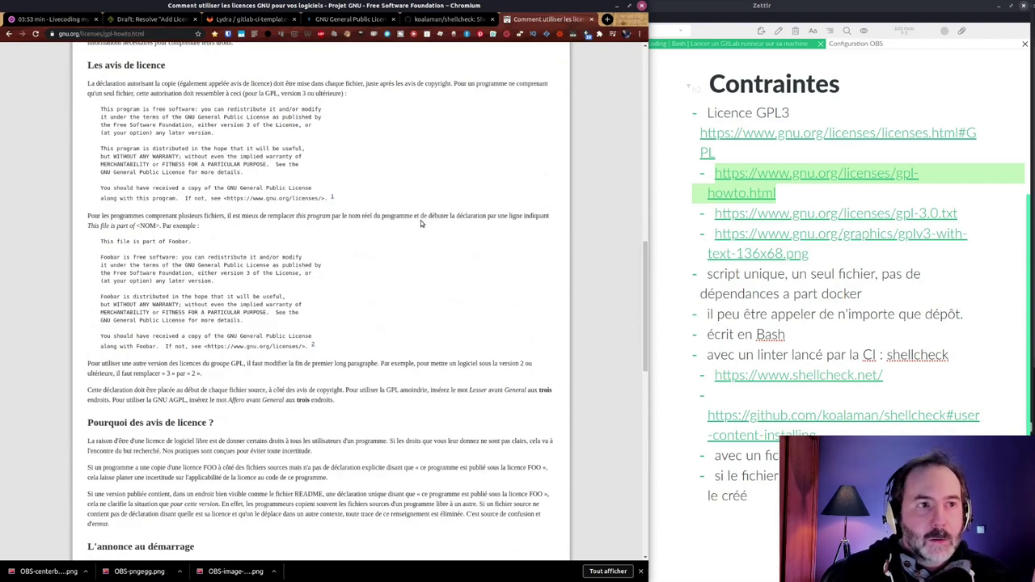
{"action": "scroll", "coordinate": [421, 222], "scroll_direction": "down", "scroll_amount": 1}
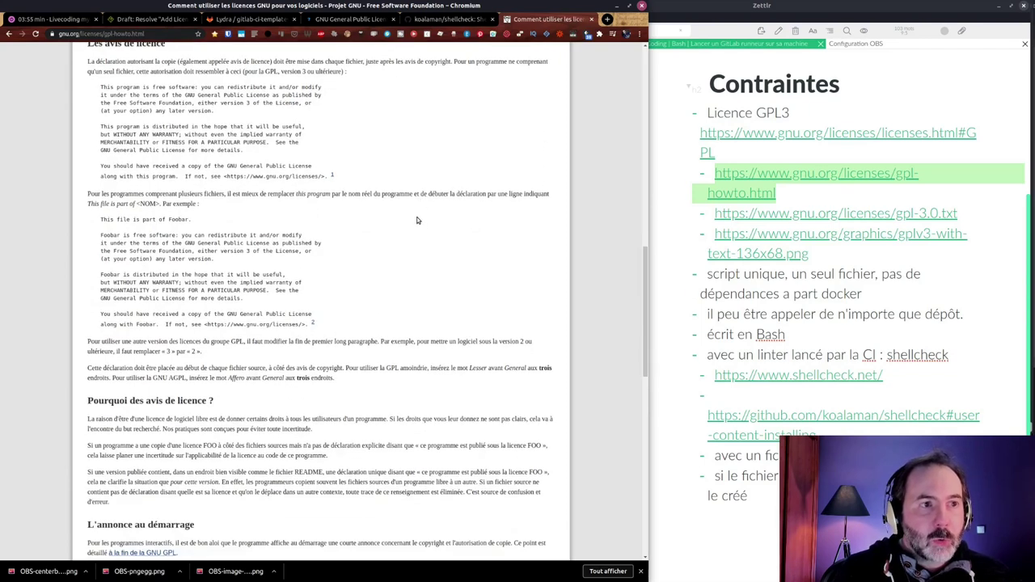
{"action": "scroll", "coordinate": [416, 217], "scroll_direction": "up", "scroll_amount": 1}
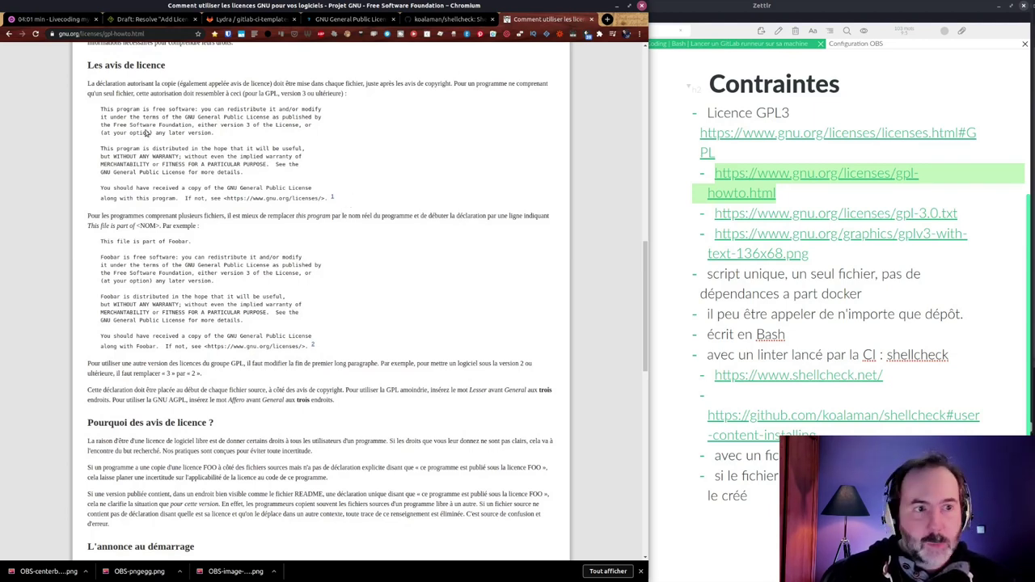
{"action": "left_click_drag", "start_coordinate": [99, 108], "coordinate": [327, 197]}
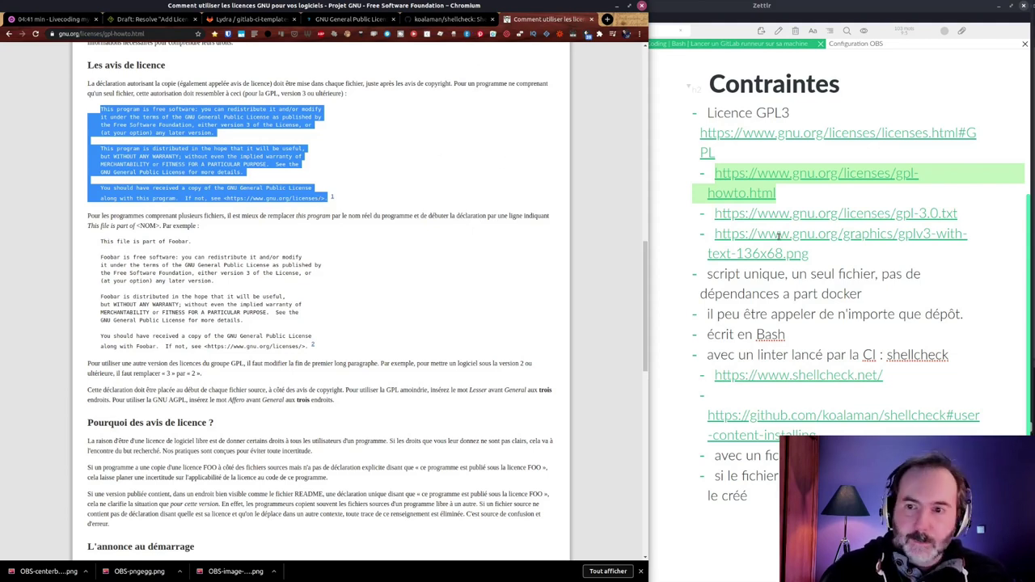
{"action": "left_click_drag", "start_coordinate": [953, 214], "coordinate": [715, 213]}
{"action": "key", "text": "ctrl+c"}
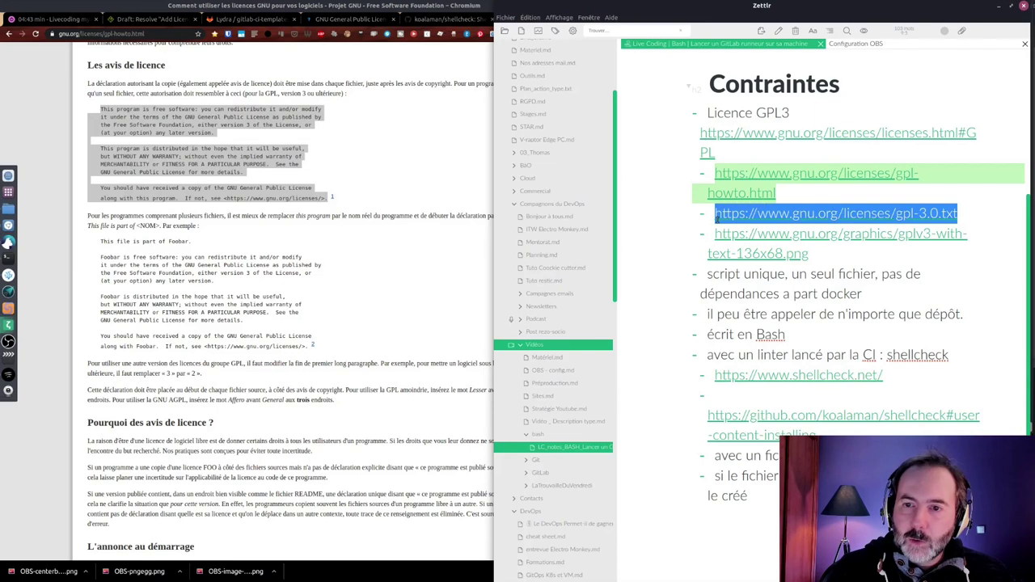
{"action": "left_click", "coordinate": [715, 213]}
Open the gpl-3.0.txt plain-text licence in a new browser tab.
{"action": "left_click", "coordinate": [485, 19]}
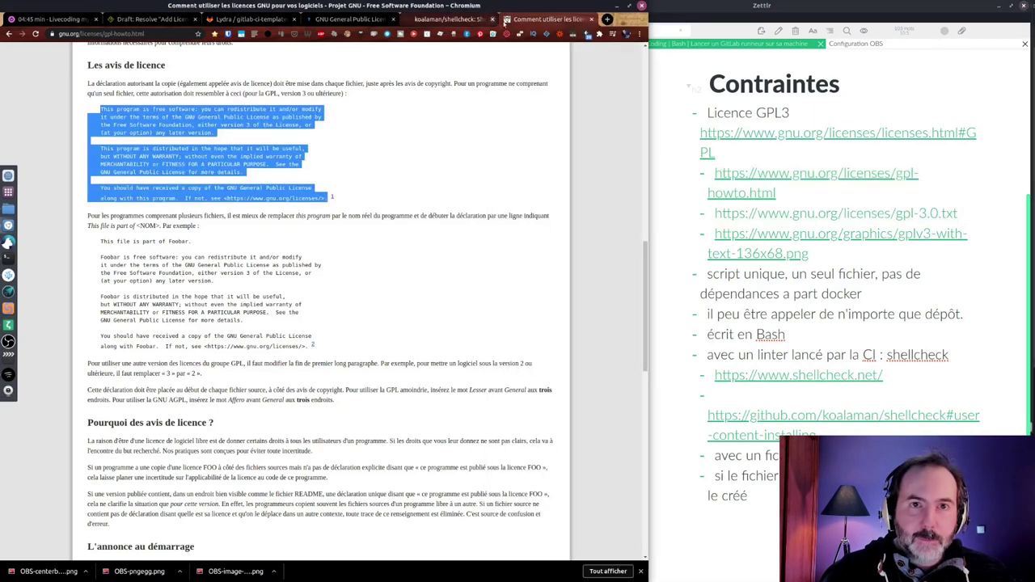
{"action": "left_click", "coordinate": [603, 22]}
{"action": "key", "text": "ctrl+v"}
{"action": "key", "text": "Return"}
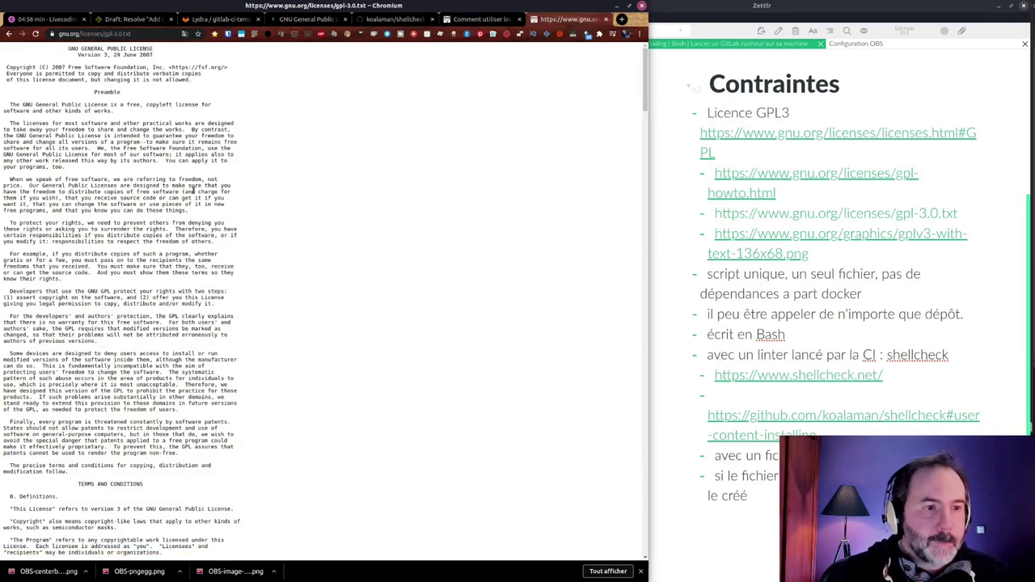
Download gpl-3.0.txt into the repository with wget and list the files.
{"action": "key", "text": "alt+Tab"}
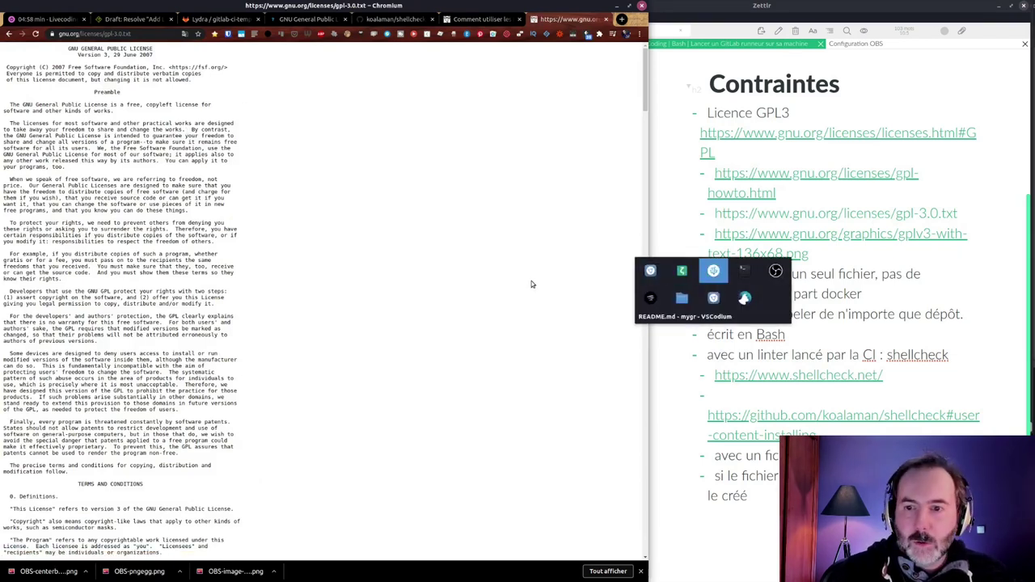
{"action": "type", "text": "wget"}
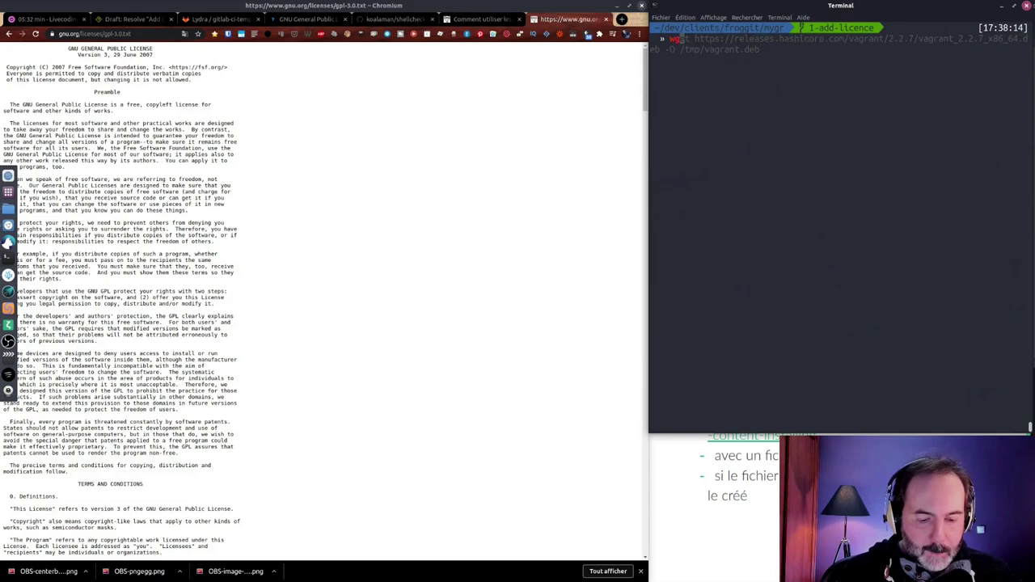
{"action": "right_click", "coordinate": [898, 224]}
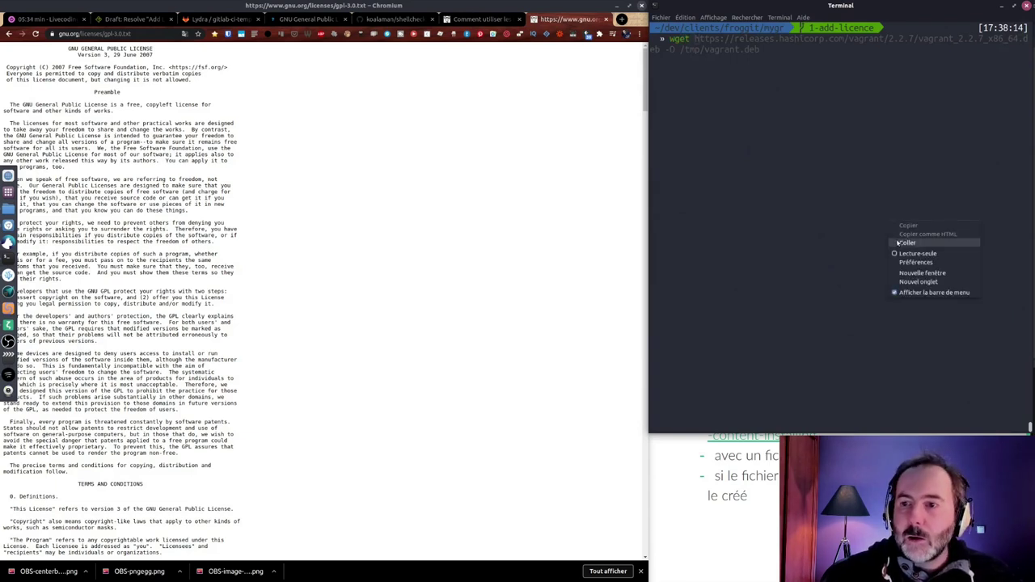
{"action": "left_click", "coordinate": [908, 243]}
{"action": "key", "text": "Return"}
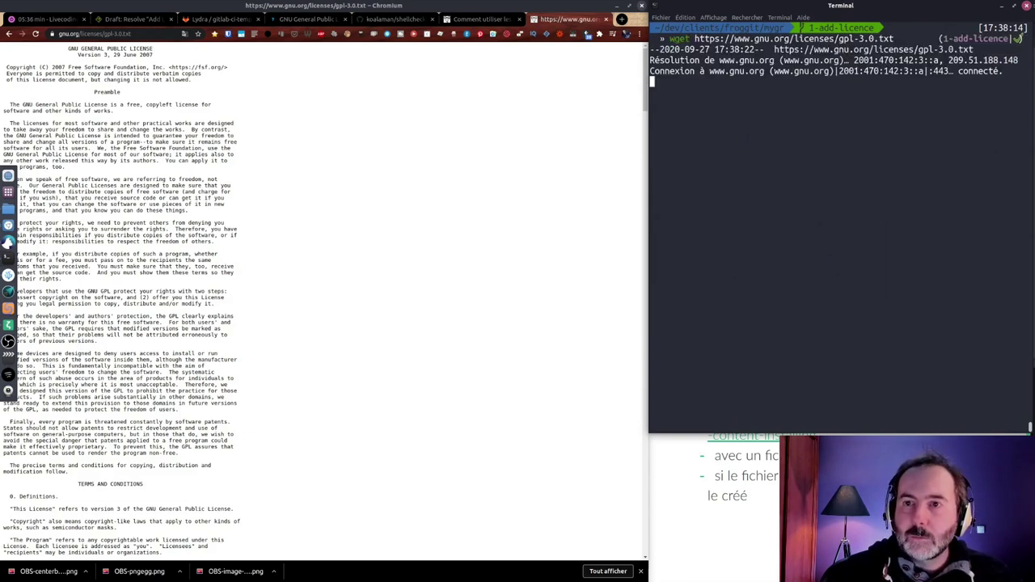
{"action": "type", "text": "l"}
{"action": "key", "text": "Return"}
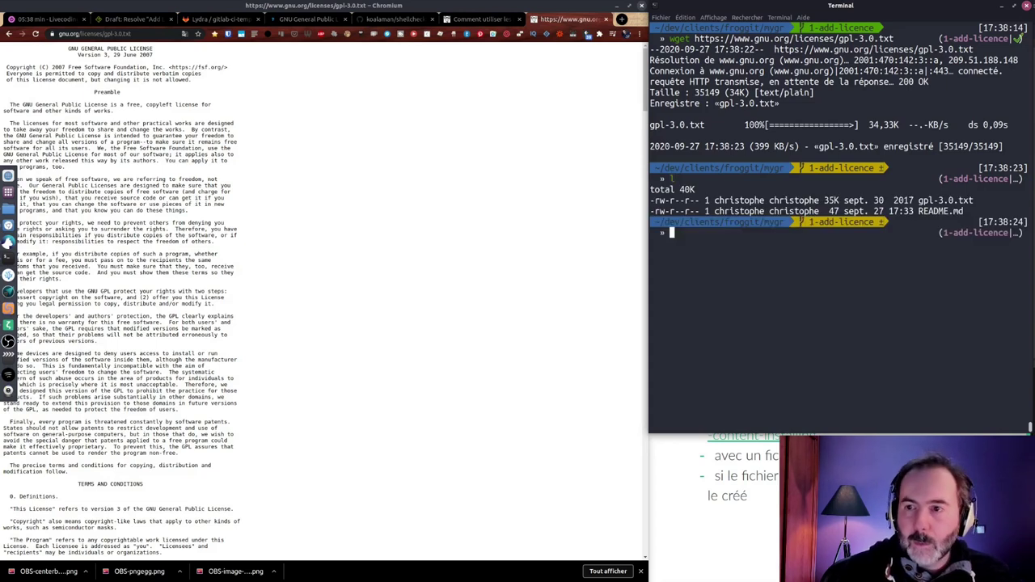
Rename gpl-3.0.txt to LICENCE with mv.
{"action": "type", "text": "mv"}
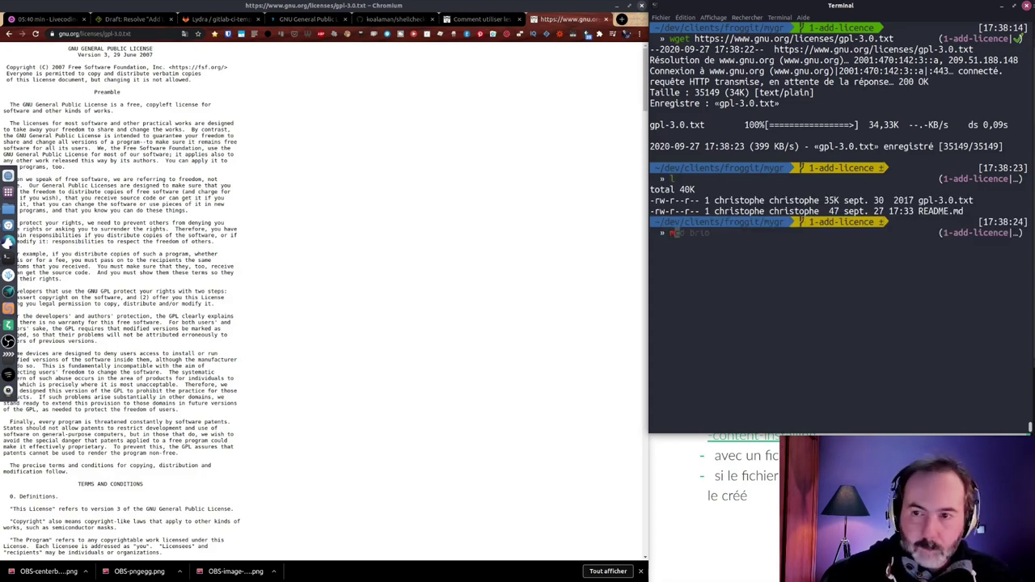
{"action": "left_click_drag", "start_coordinate": [974, 200], "coordinate": [918, 200]}
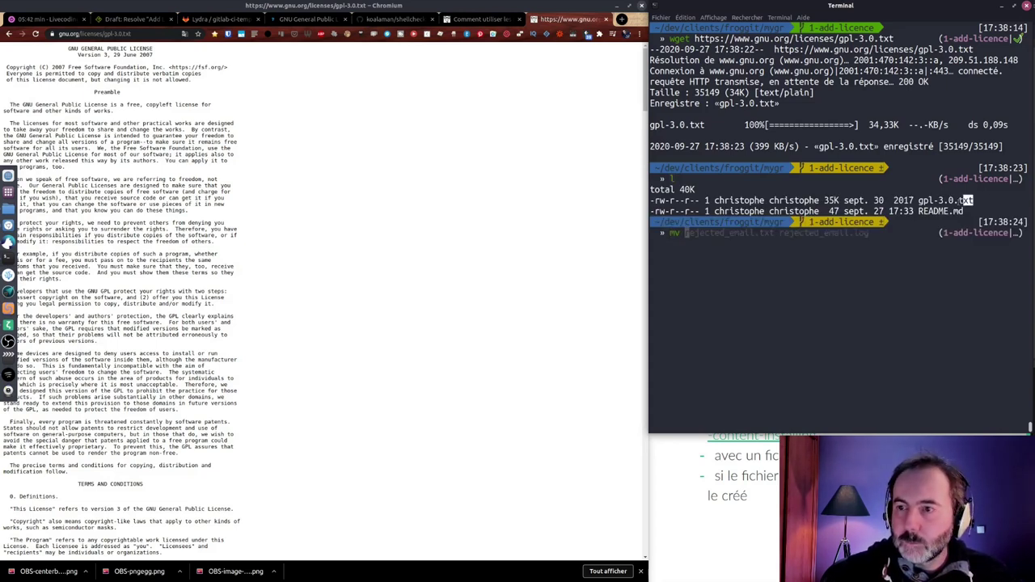
{"action": "right_click", "coordinate": [932, 204]}
{"action": "left_click", "coordinate": [940, 207]}
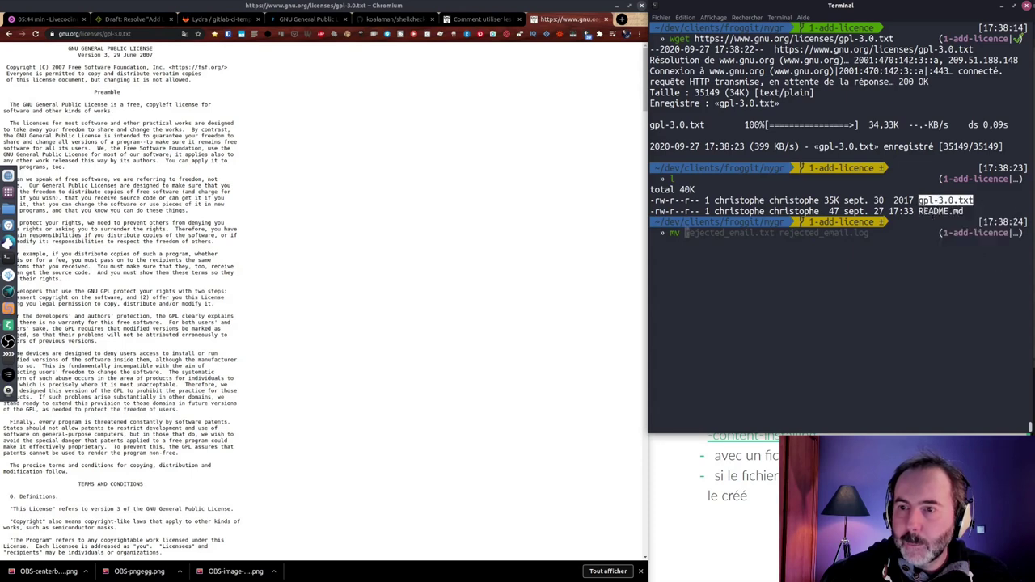
{"action": "type", "text": "gpl-3.0.txt"}
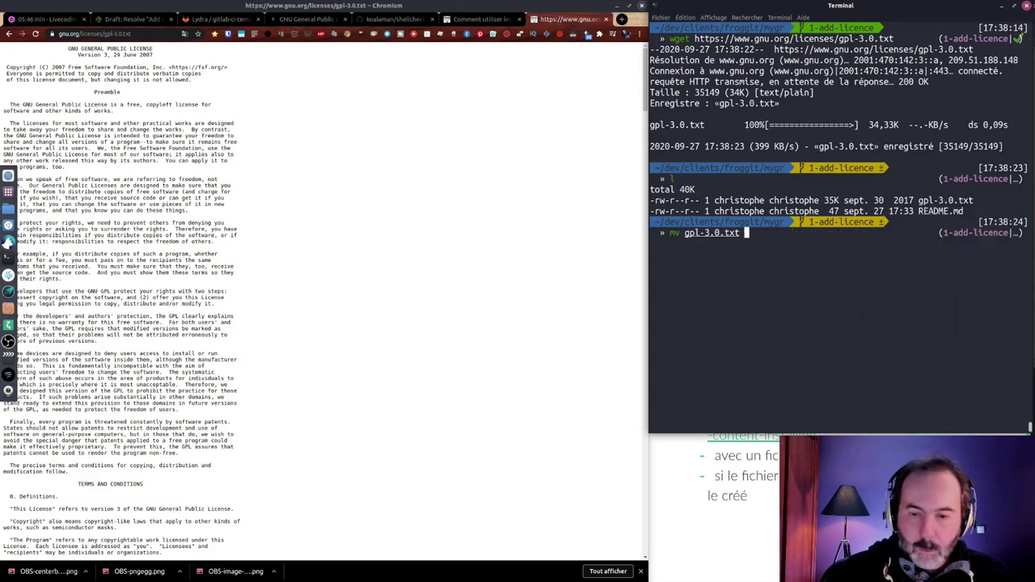
{"action": "type", "text": "LICENCE"}
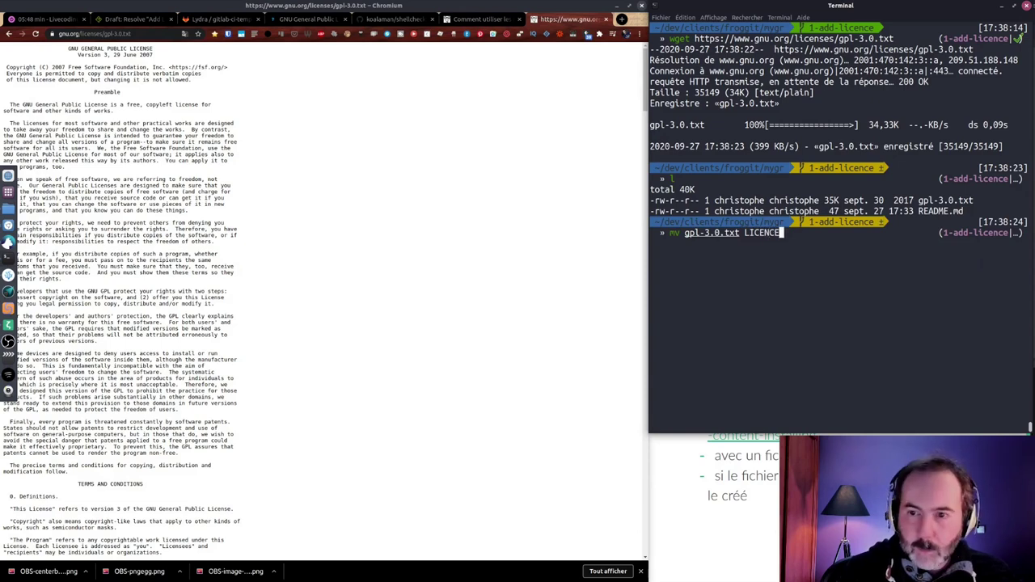
{"action": "key", "text": "Return"}
Check git status with gst and stage LICENCE with ga LICENCE.
{"action": "type", "text": "gst"}
{"action": "key", "text": "Return"}
{"action": "type", "text": "ga"}
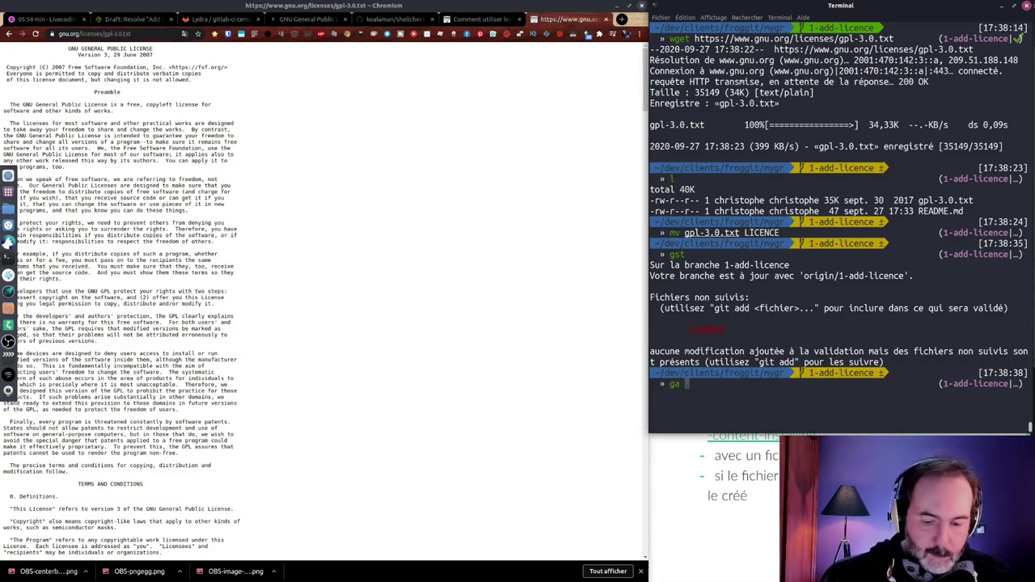
{"action": "type", "text": " L"}
{"action": "key", "text": "Tab"}
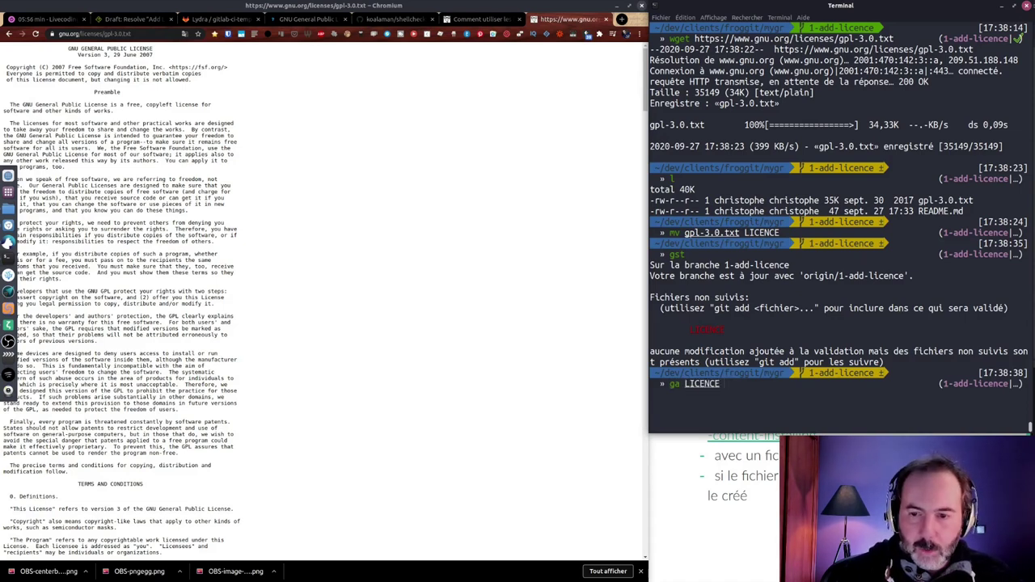
{"action": "key", "text": "Return"}
{"action": "type", "text": "gc -m \""}
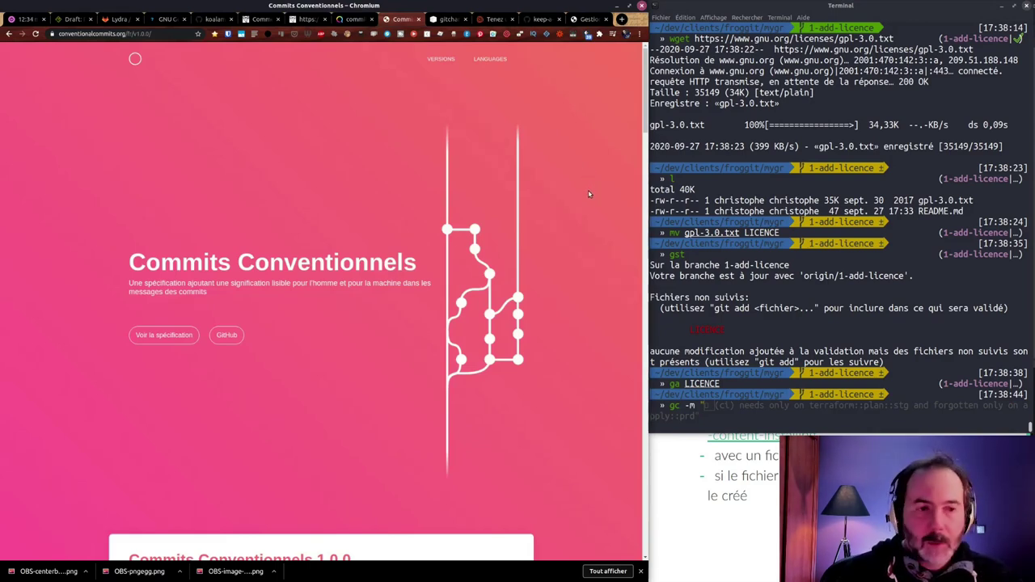
Read the Conventional Commits spec, highlighting the <type> format, feat and BREAKING CHANGE.
{"action": "scroll", "coordinate": [595, 215], "scroll_direction": "down", "scroll_amount": 3}
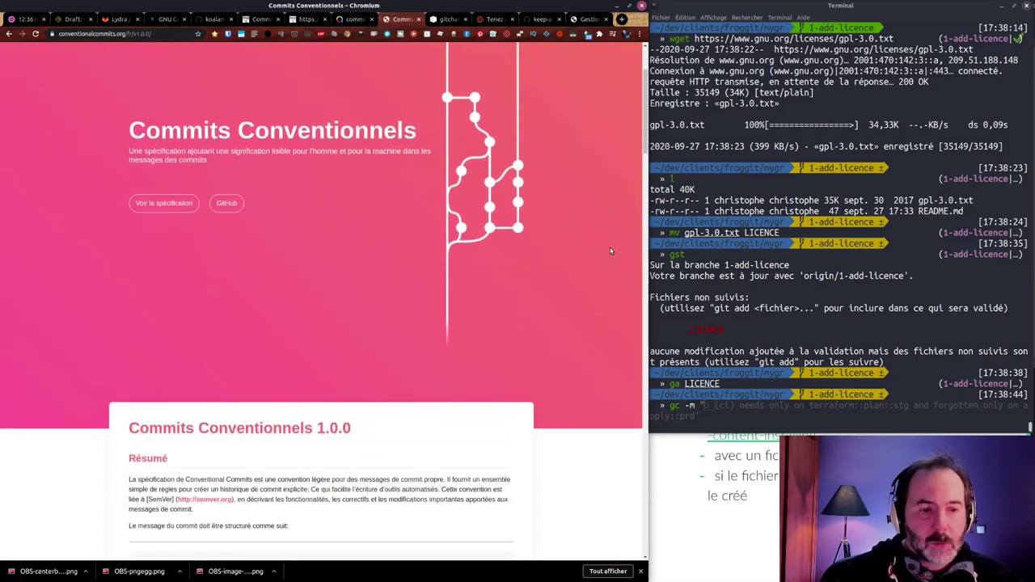
{"action": "scroll", "coordinate": [611, 252], "scroll_direction": "down", "scroll_amount": 3}
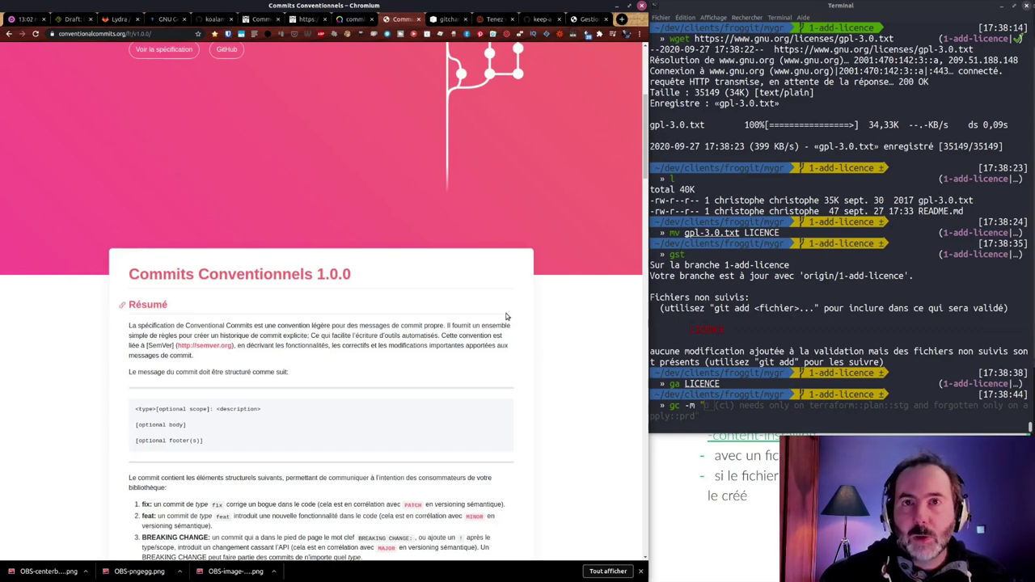
{"action": "scroll", "coordinate": [497, 334], "scroll_direction": "down", "scroll_amount": 2}
{"action": "scroll", "coordinate": [496, 335], "scroll_direction": "down", "scroll_amount": 2}
{"action": "scroll", "coordinate": [496, 334], "scroll_direction": "down", "scroll_amount": 1}
{"action": "scroll", "coordinate": [497, 334], "scroll_direction": "down", "scroll_amount": 1}
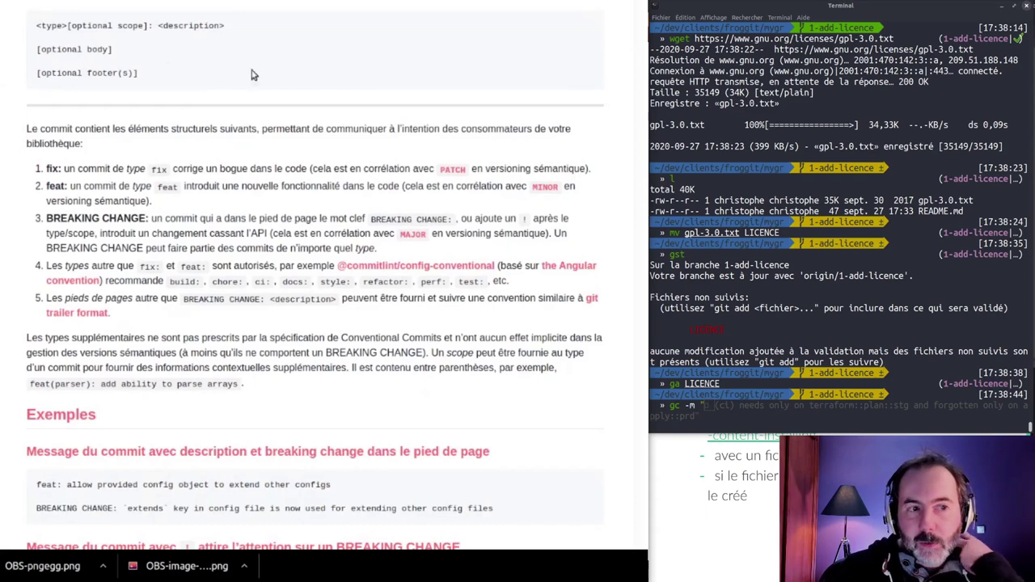
{"action": "left_click_drag", "start_coordinate": [37, 25], "coordinate": [68, 25]}
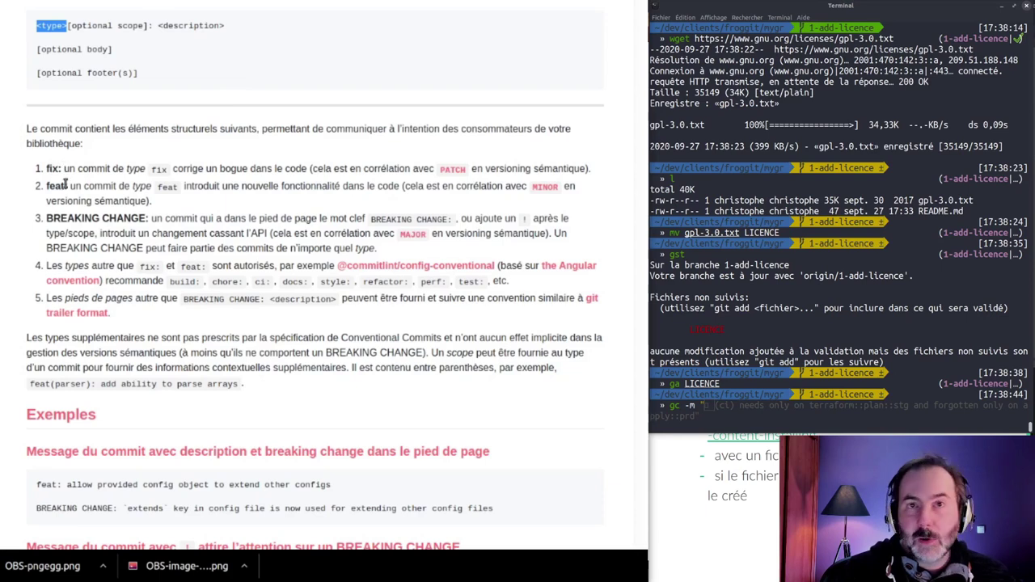
{"action": "scroll", "coordinate": [64, 183], "scroll_direction": "down", "scroll_amount": 1}
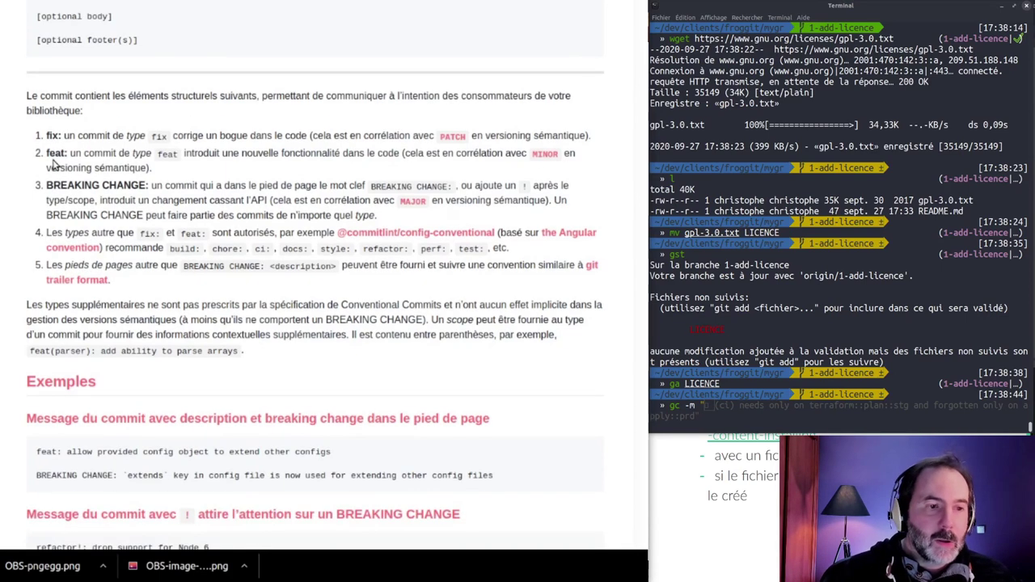
{"action": "double_click", "coordinate": [55, 153]}
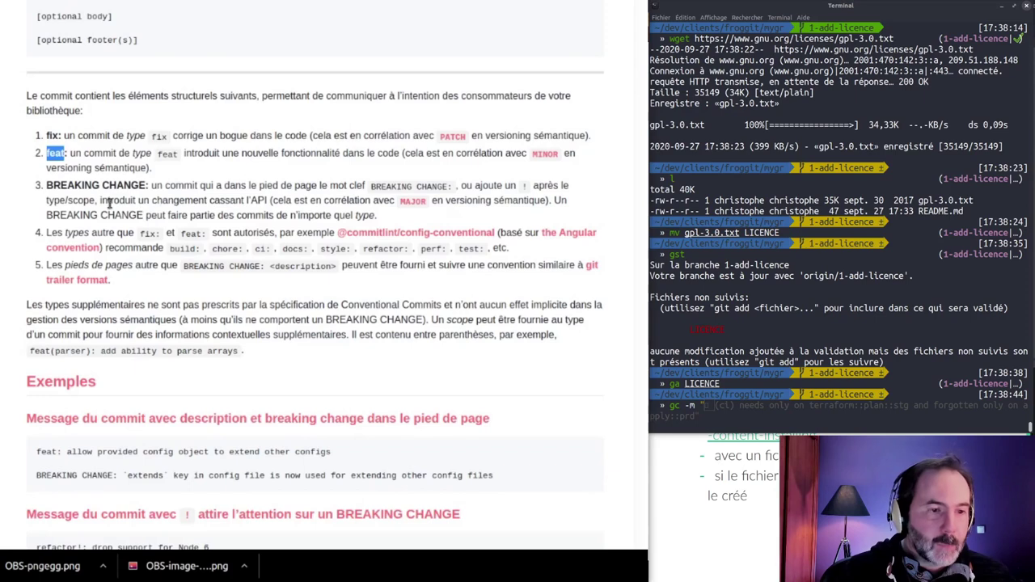
{"action": "left_click_drag", "start_coordinate": [148, 185], "coordinate": [38, 190]}
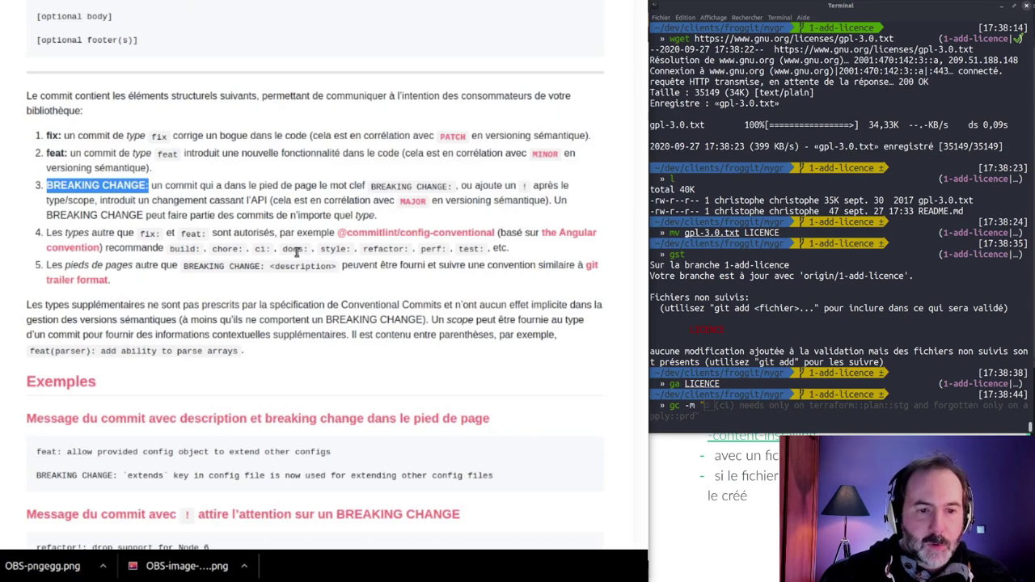
{"action": "left_click", "coordinate": [296, 251]}
Copy the docs: type and paste it into the gc -m commit message.
{"action": "double_click", "coordinate": [294, 250]}
{"action": "right_click", "coordinate": [289, 244]}
{"action": "left_click", "coordinate": [416, 265]}
{"action": "left_click", "coordinate": [715, 405]}
{"action": "right_click", "coordinate": [716, 419]}
{"action": "left_click", "coordinate": [768, 430]}
Commit with message "docs: add gplv3 licence" and push it using ggpush.
{"action": "type", "text": "a"}
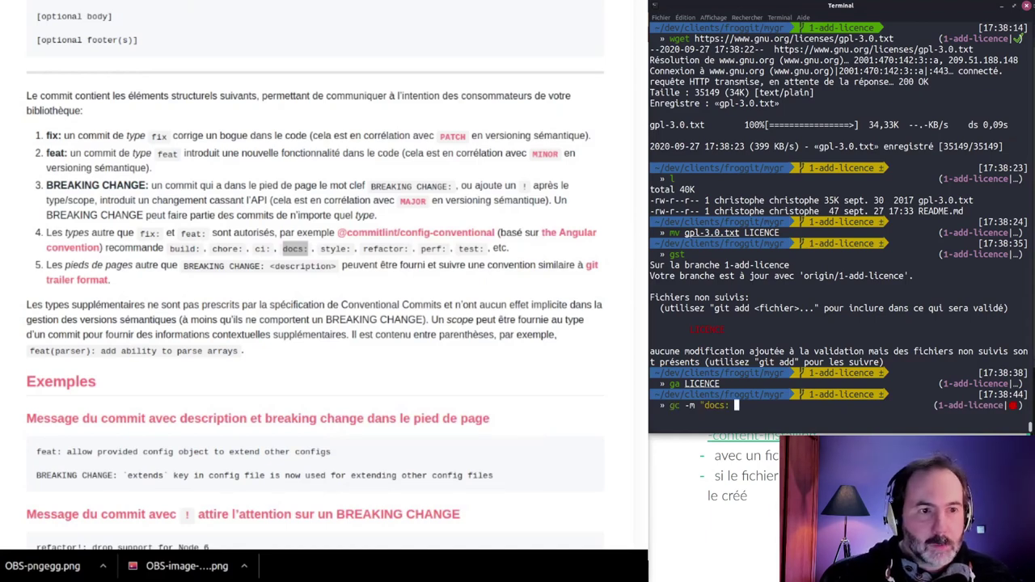
{"action": "type", "text": "dd "}
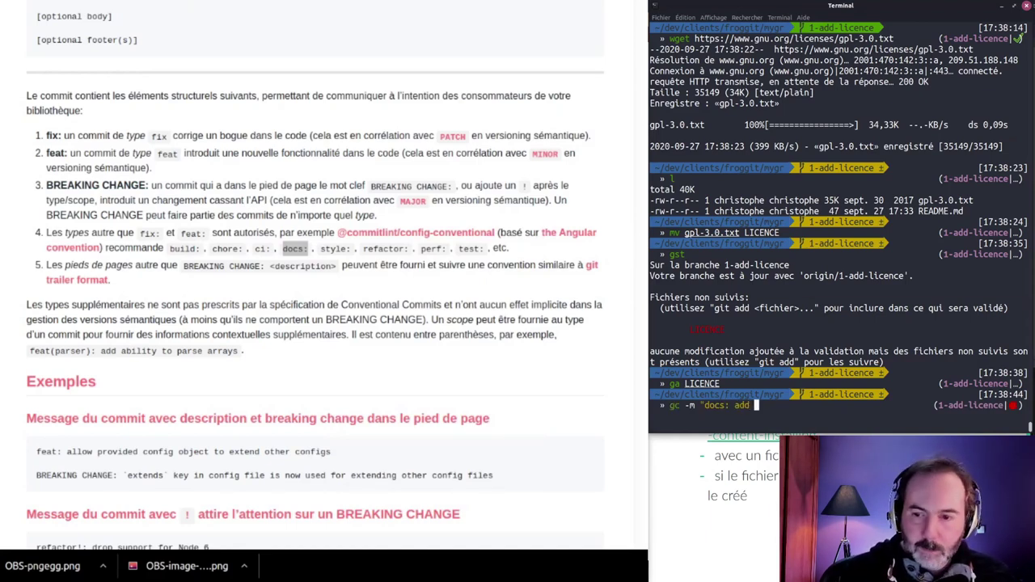
{"action": "type", "text": "gplv3 "}
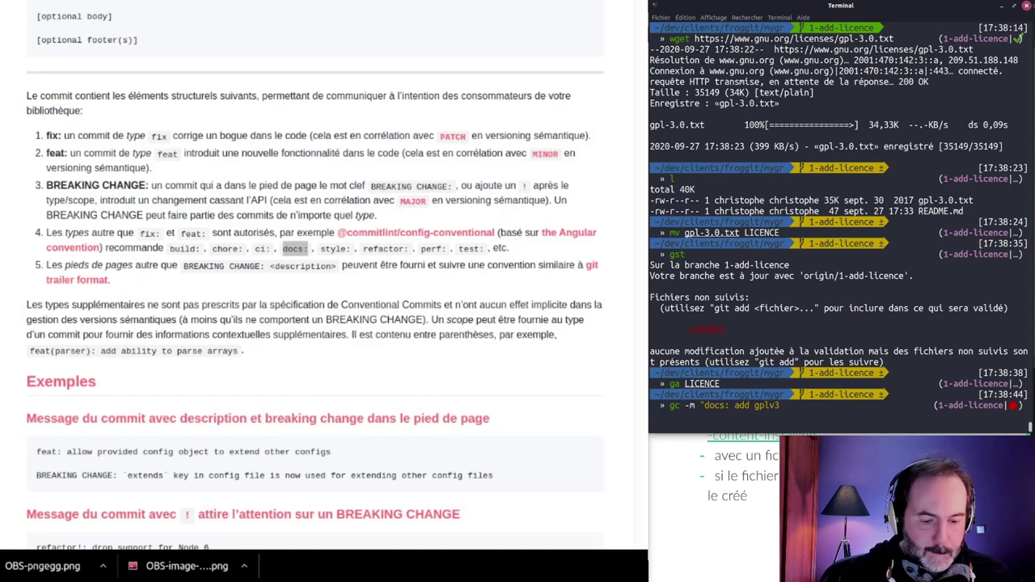
{"action": "type", "text": "licence"}
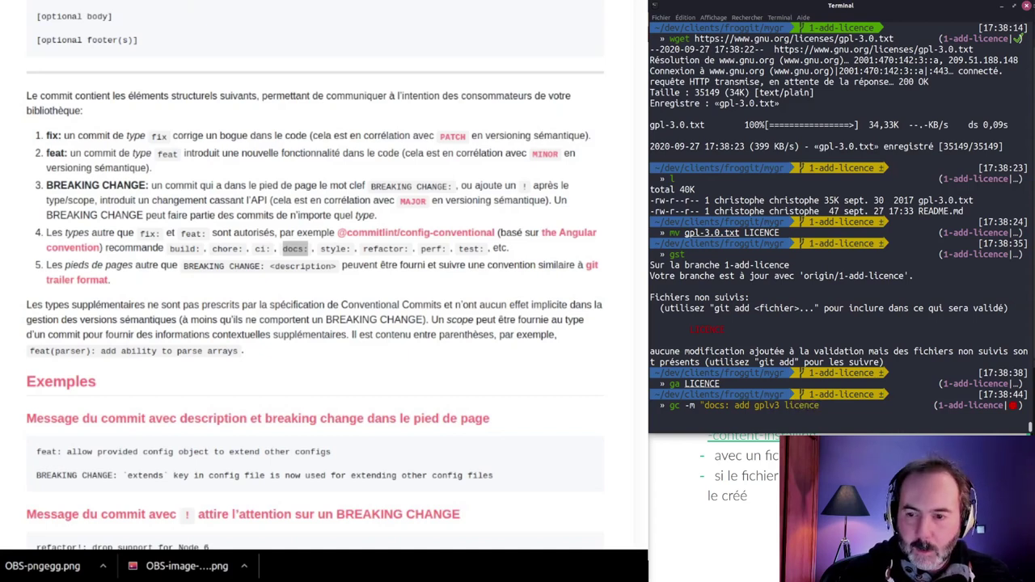
{"action": "type", "text": "\""}
{"action": "key", "text": "Return"}
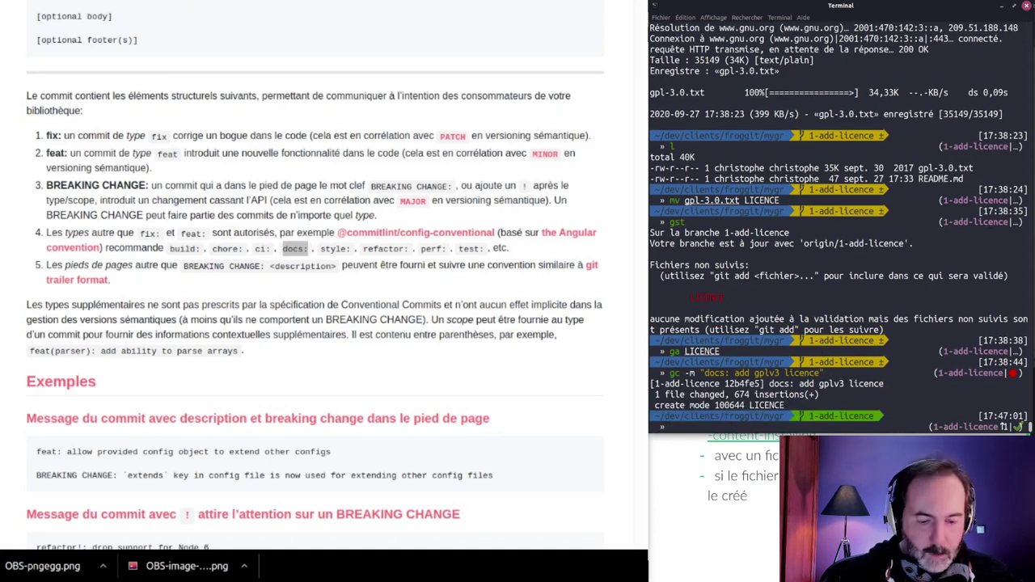
{"action": "type", "text": "ggpus"}
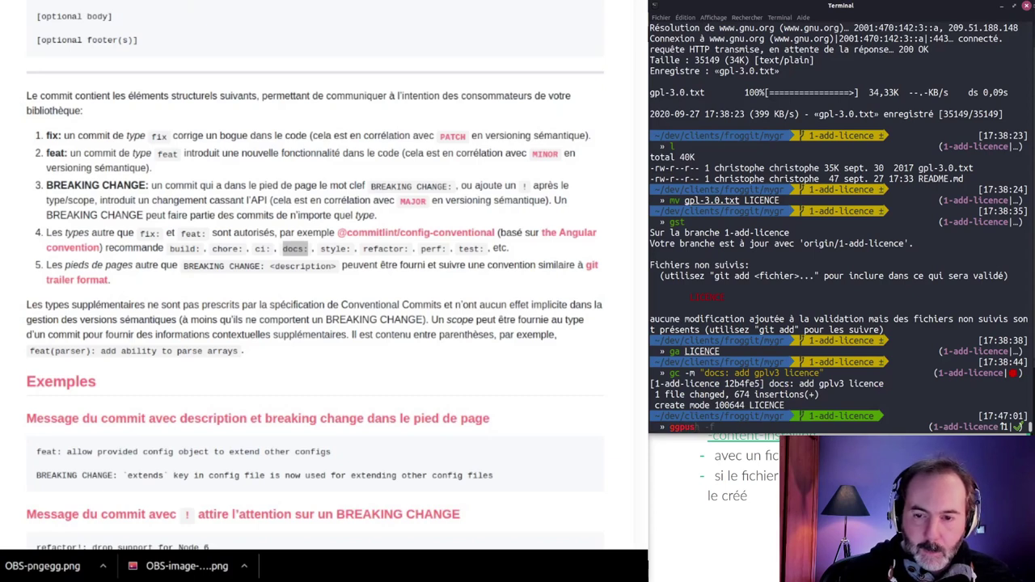
{"action": "type", "text": "h"}
{"action": "key", "text": "Return"}
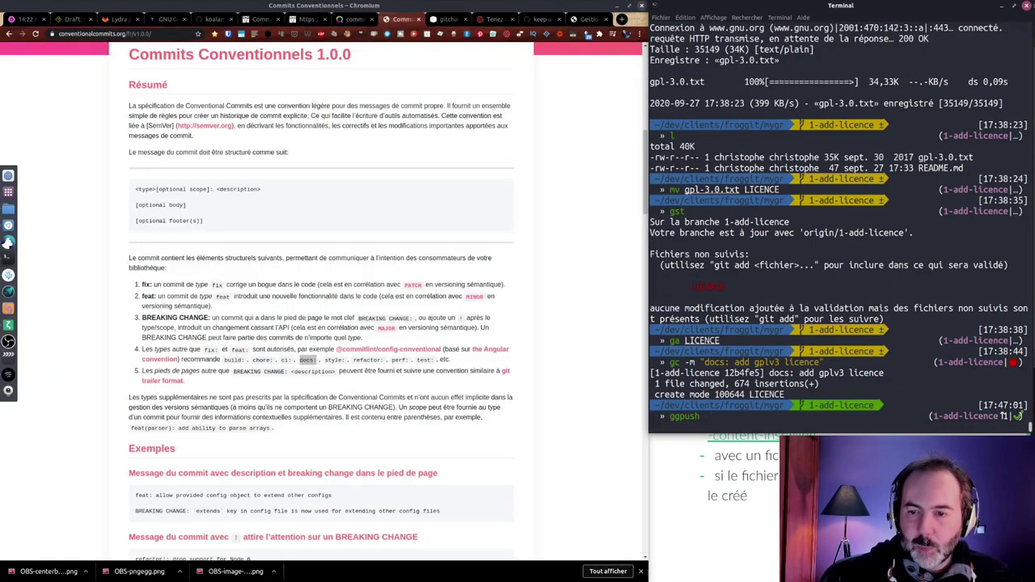
Open the Add Licence merge request and highlight the Draft: prefix in its title.
{"action": "left_click", "coordinate": [118, 20]}
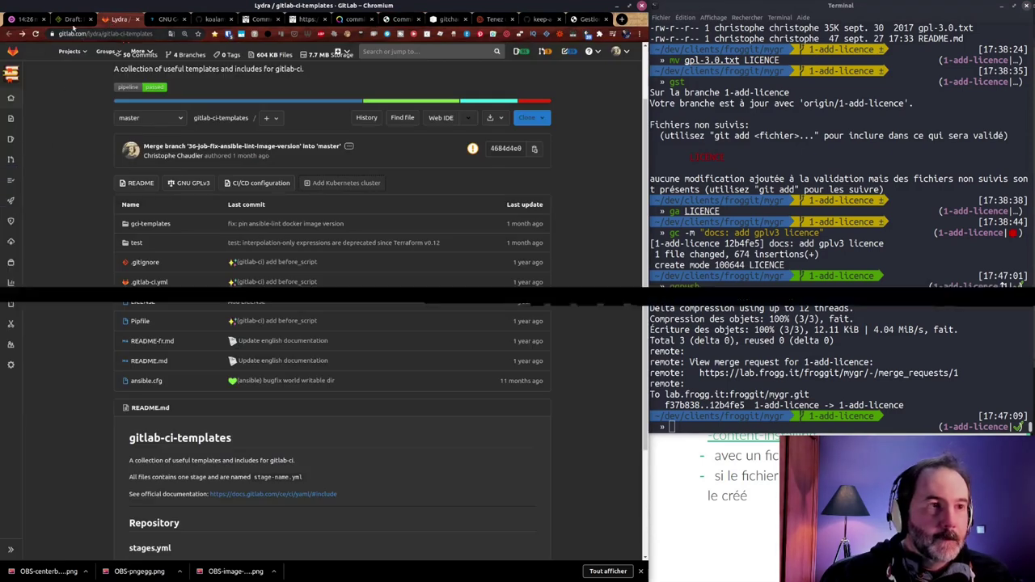
{"action": "left_click", "coordinate": [72, 19]}
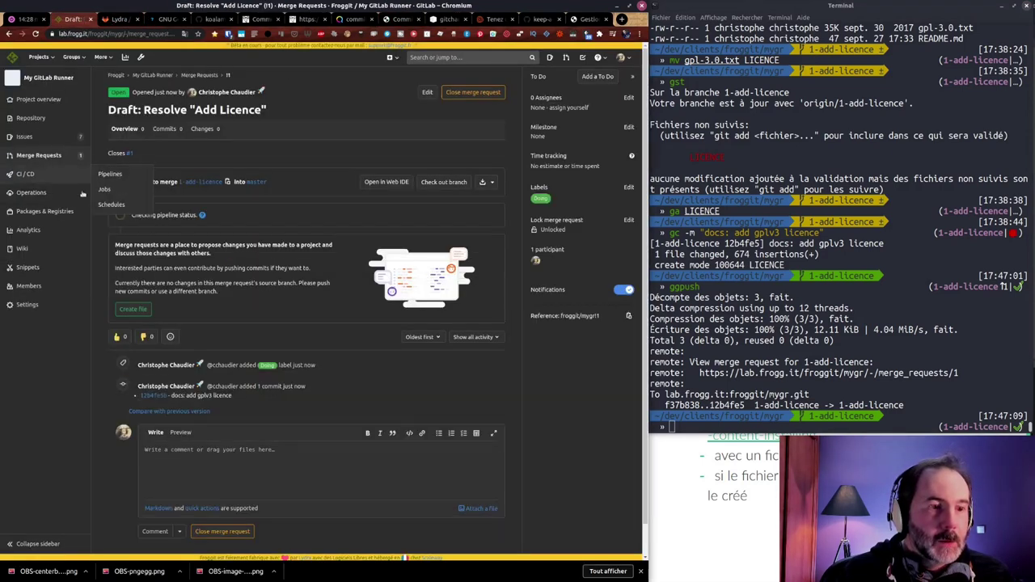
{"action": "mouse_move", "coordinate": [172, 389]}
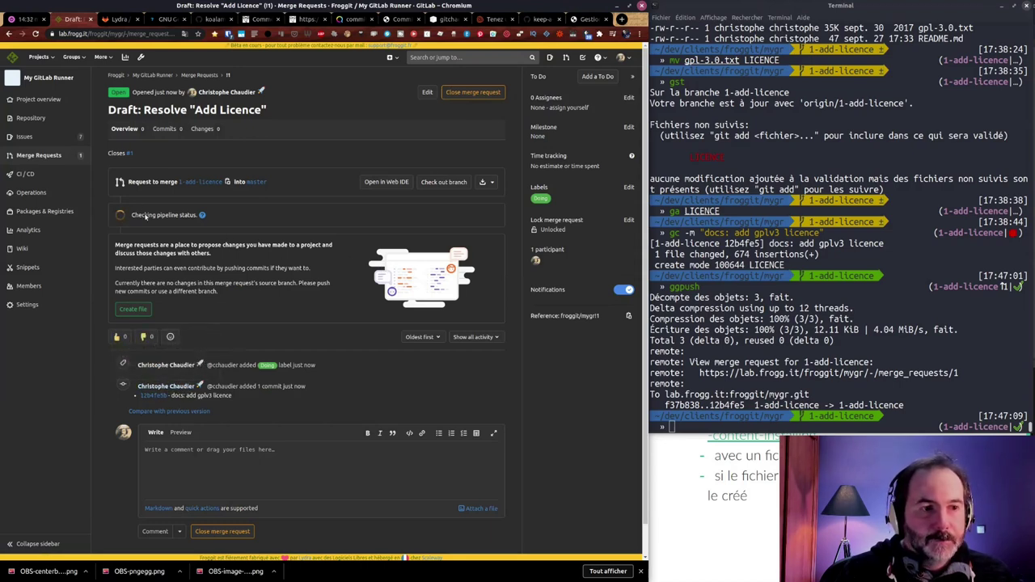
{"action": "mouse_move", "coordinate": [189, 110]}
{"action": "left_mouse_down"}
{"action": "mouse_move", "coordinate": [267, 110]}
{"action": "mouse_move", "coordinate": [105, 111]}
{"action": "left_mouse_up"}
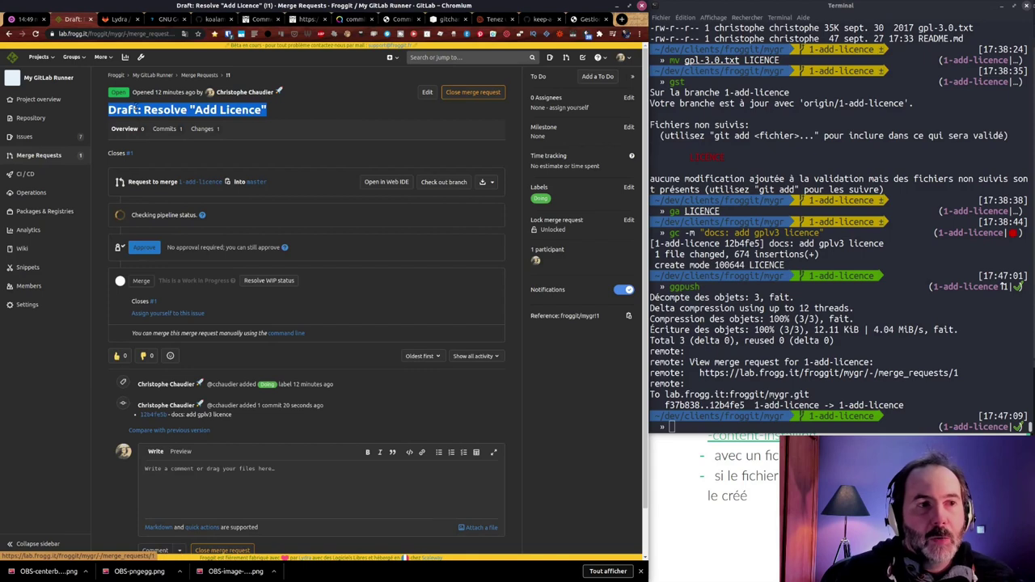
{"action": "left_click_drag", "start_coordinate": [143, 110], "coordinate": [100, 116]}
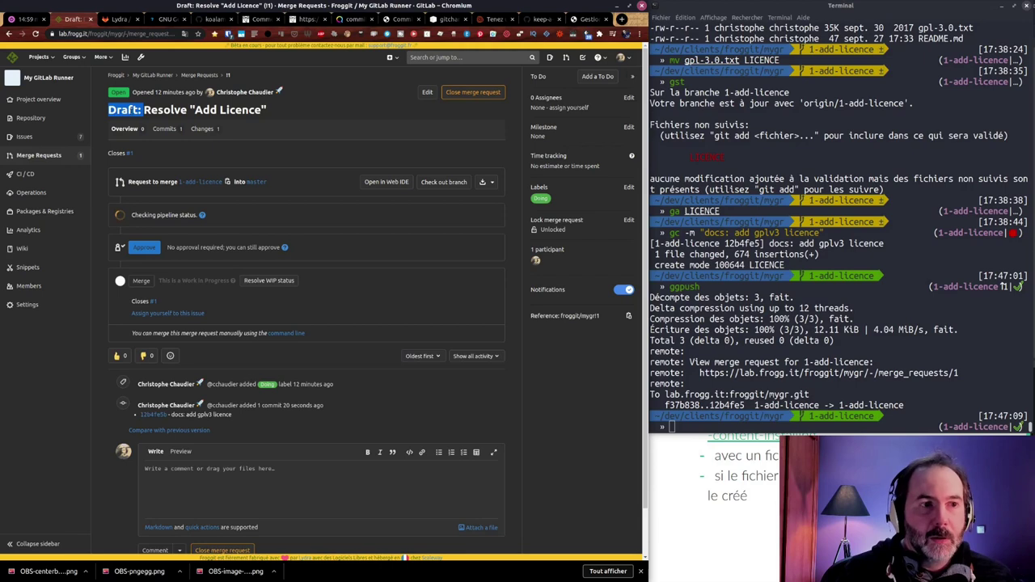
Resolve the draft status, review the Changes tab, and return to Overview.
{"action": "left_click", "coordinate": [287, 280]}
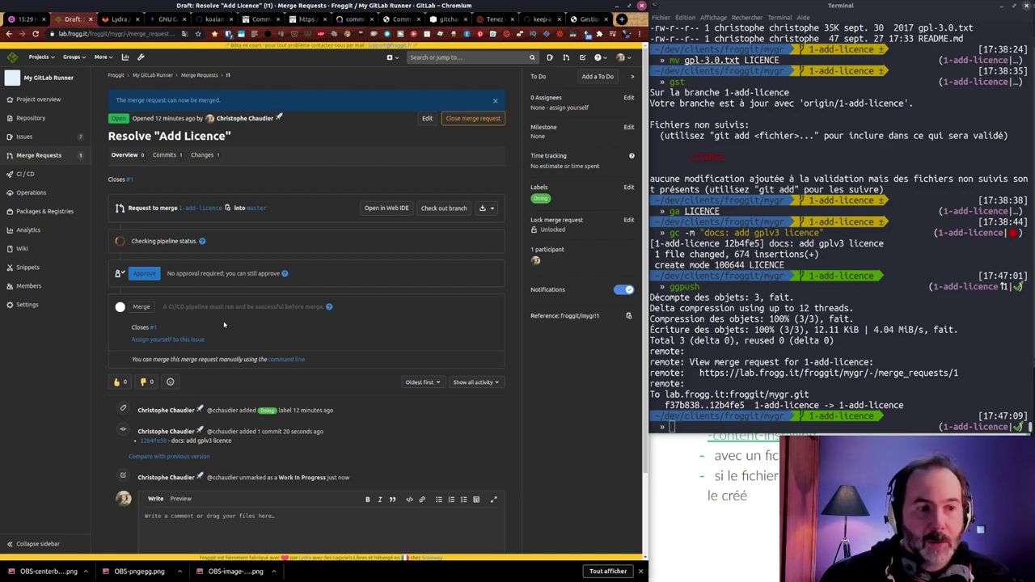
{"action": "left_click", "coordinate": [145, 275]}
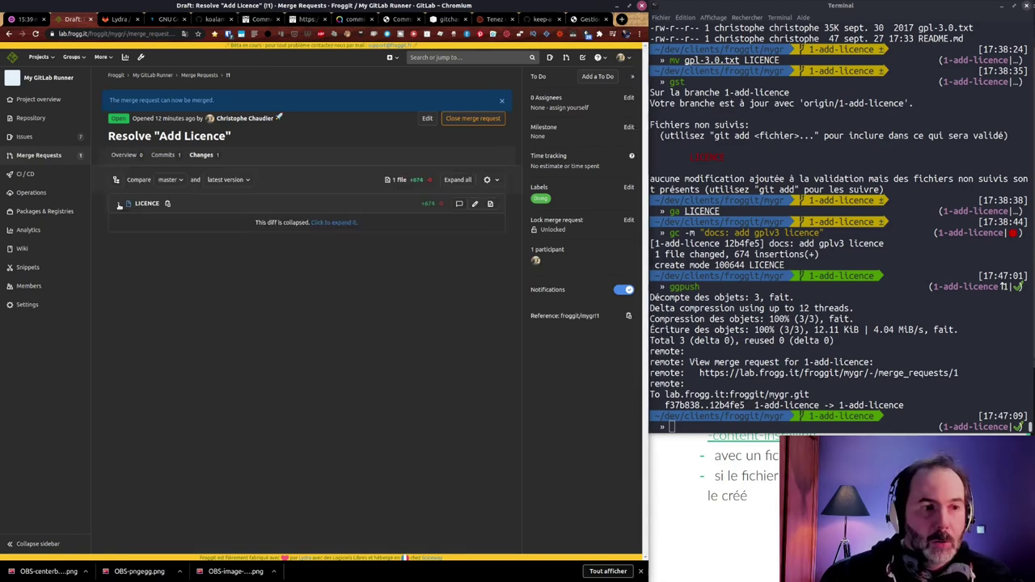
{"action": "left_click", "coordinate": [131, 156]}
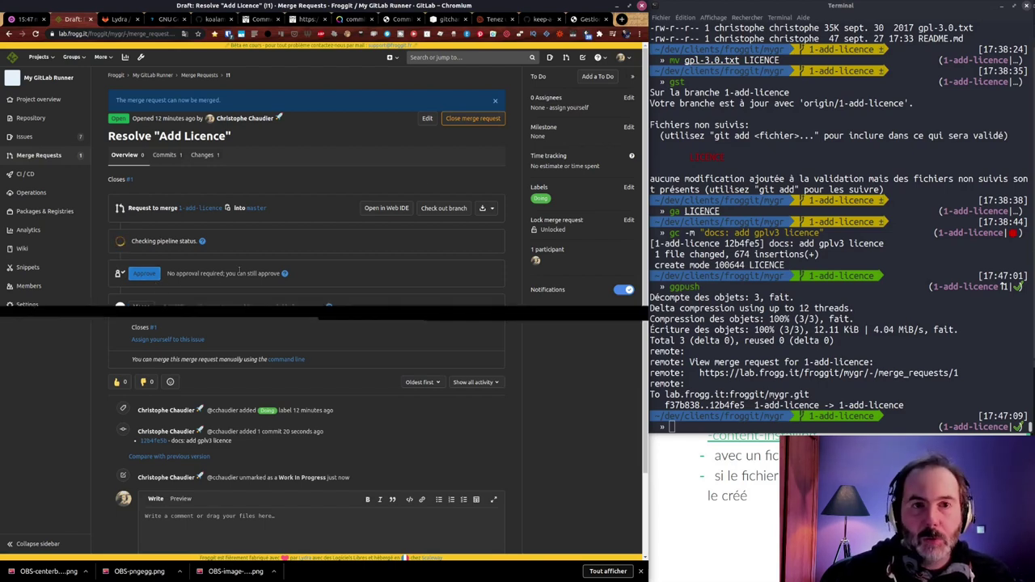
Paste the licence section below the description in README.md.
{"action": "key", "text": "alt+Tab"}
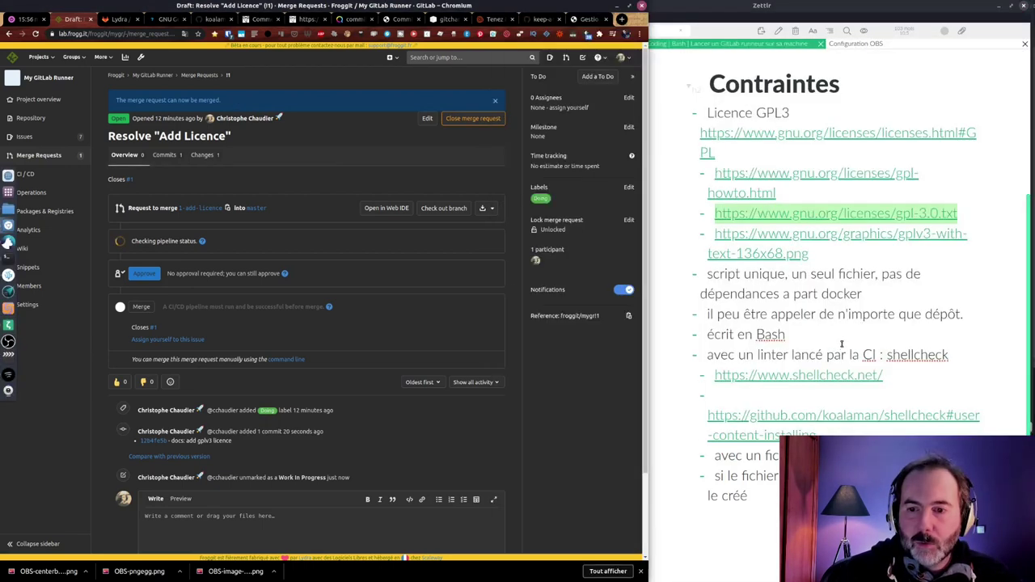
{"action": "key", "text": "alt+Tab"}
{"action": "key", "text": "alt+Tab"}
{"action": "left_click", "coordinate": [374, 65]}
{"action": "key", "text": "Return"}
{"action": "key", "text": "Return"}
{"action": "key", "text": "alt+Tab"}
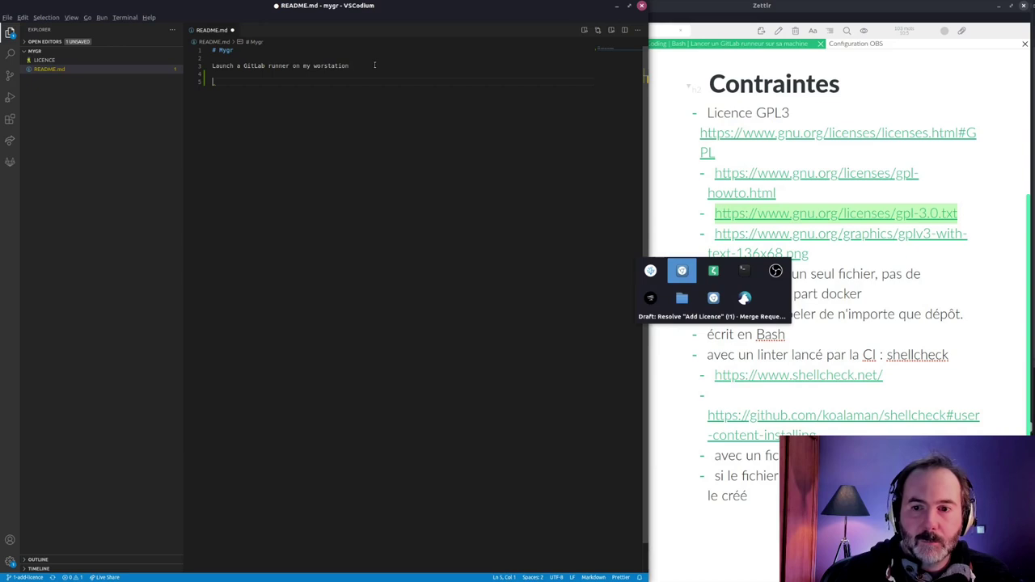
{"action": "key", "text": "alt+Tab"}
{"action": "key", "text": "ctrl+v"}
Replace the project name ShellFactory with mygr and LGPL3 with GPL3 in the notice.
{"action": "left_click_drag", "start_coordinate": [564, 97], "coordinate": [364, 97]}
{"action": "key", "text": "ctrl+v"}
{"action": "double_click", "coordinate": [240, 121]}
{"action": "type", "text": "mygr"}
{"action": "double_click", "coordinate": [468, 120]}
{"action": "type", "text": "GPL3"}
Delete the surplus wording before the gpl.html link and verify the link opens.
{"action": "left_click", "coordinate": [941, 140]}
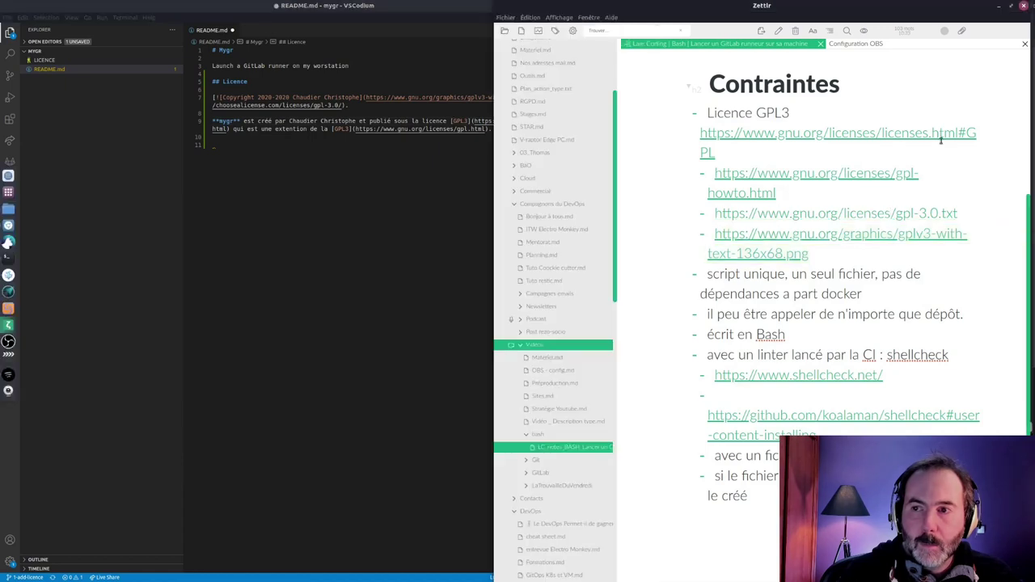
{"action": "key", "text": "alt+Tab"}
{"action": "left_click_drag", "start_coordinate": [450, 121], "coordinate": [332, 129]}
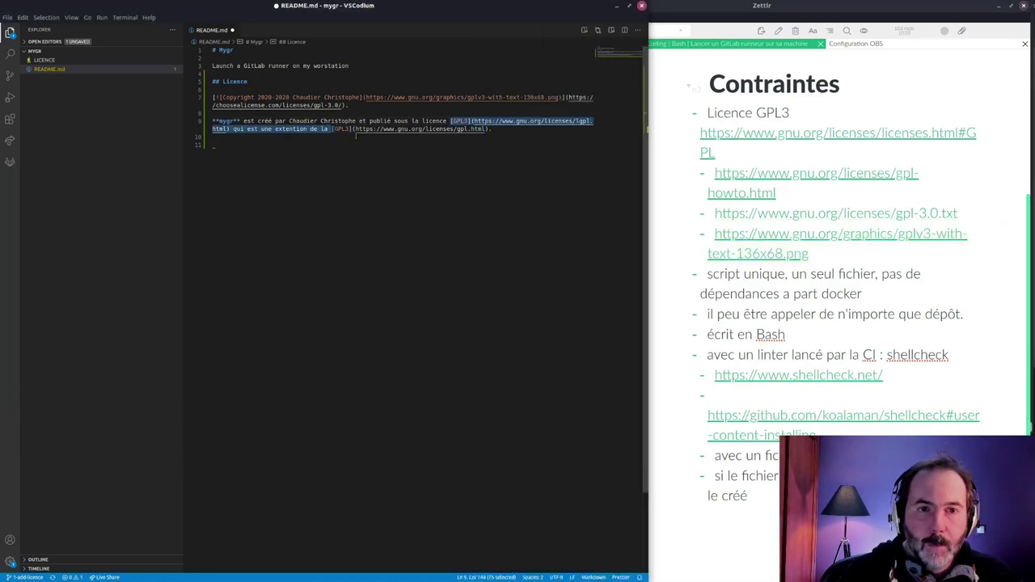
{"action": "key", "text": "BackSpace"}
{"action": "left_click", "coordinate": [526, 122], "text": "ctrl"}
{"action": "scroll", "coordinate": [368, 233], "scroll_direction": "down", "scroll_amount": 6}
{"action": "key", "text": "alt+Tab"}
Retitle the README heading to 'My GitLab runner' and save the file.
{"action": "double_click", "coordinate": [226, 51]}
{"action": "type", "text": "My GitLab runner"}
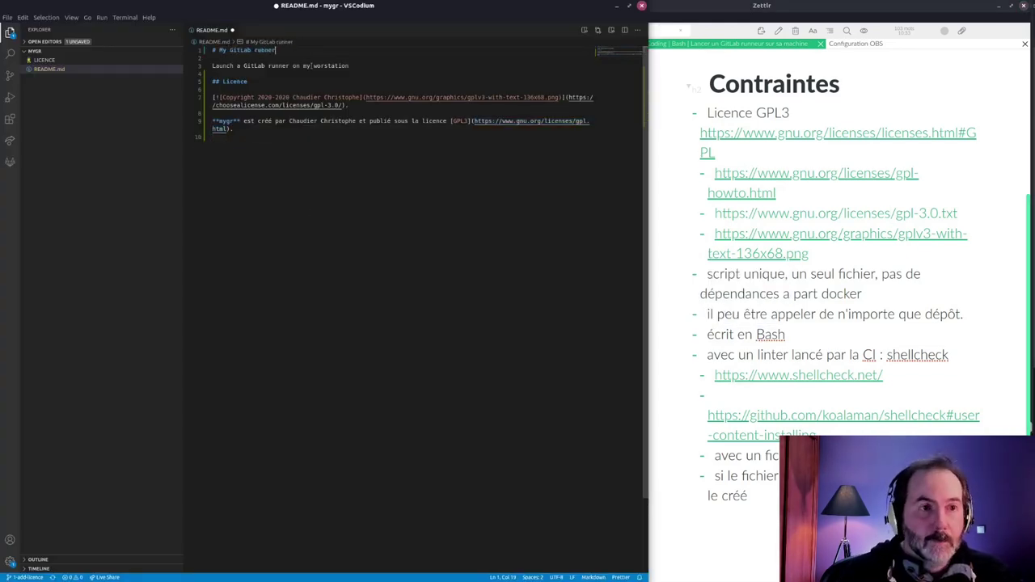
{"action": "key", "text": "ctrl+s"}
{"action": "key", "text": "alt+Tab"}
{"action": "key", "text": "alt+Tab"}
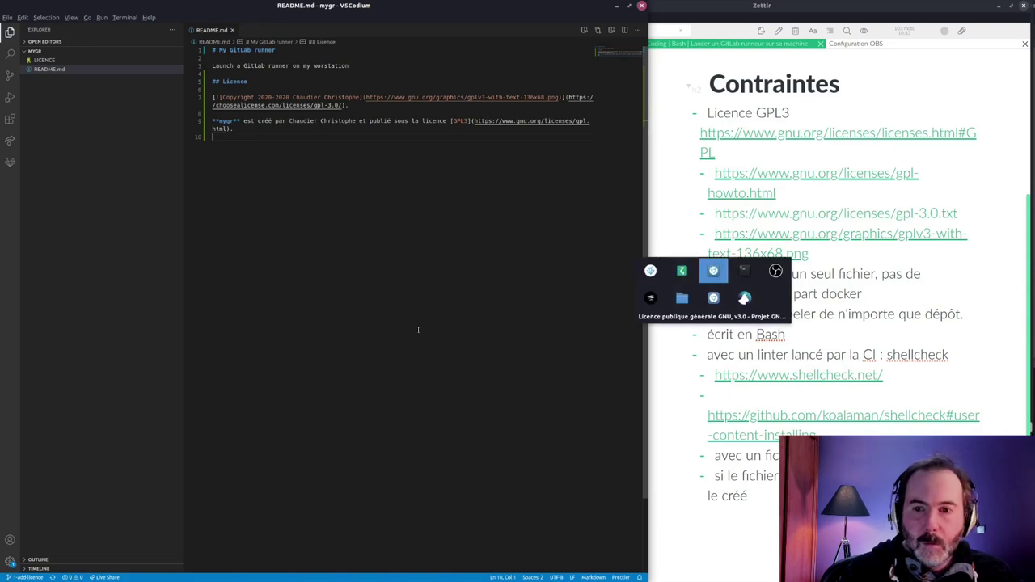
Check the repository status with gst.
{"action": "key", "text": "Up"}
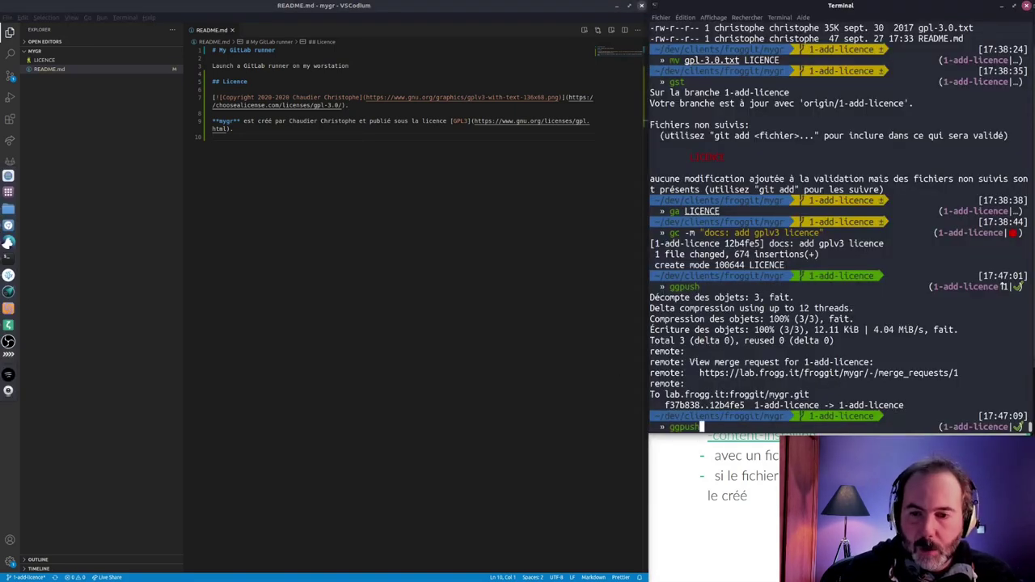
{"action": "key", "text": "BackSpace"}
{"action": "key", "text": "BackSpace"}
{"action": "key", "text": "BackSpace"}
{"action": "type", "text": "ga"}
{"action": "key", "text": "BackSpace"}
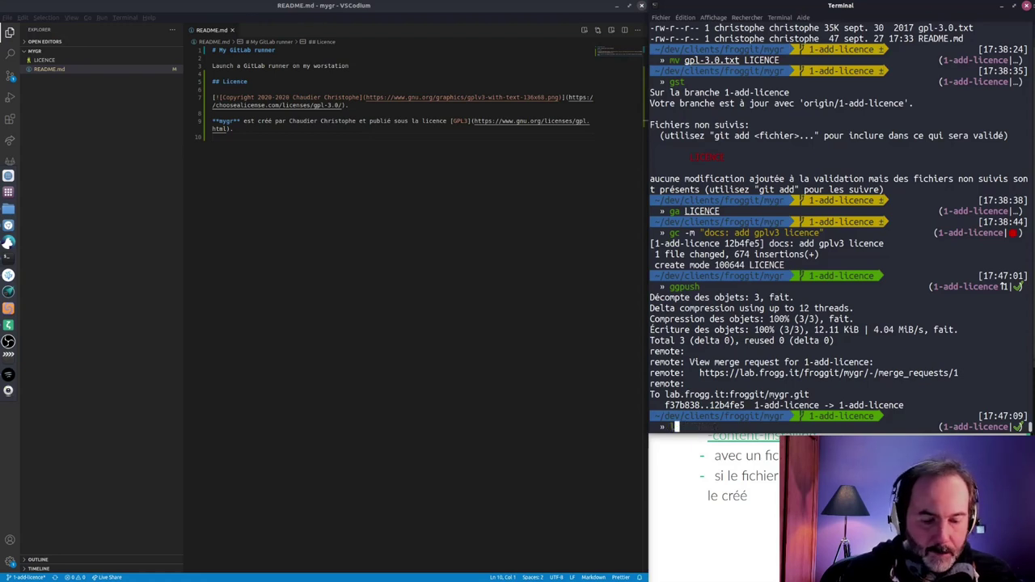
{"action": "type", "text": "st"}
{"action": "key", "text": "Return"}
Run ga . && gc --amend && ggpush -f, keeping the commit message with :wq.
{"action": "type", "text": "ga ."}
{"action": "key", "text": "Right"}
{"action": "key", "text": "Return"}
{"action": "type", "text": ":wq"}
{"action": "key", "text": "Return"}
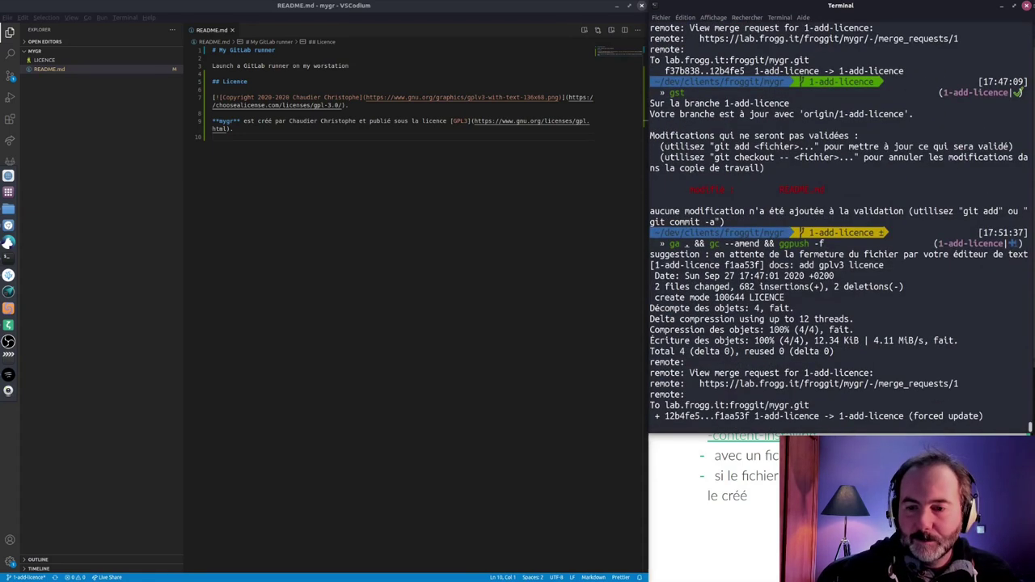
{"action": "key", "text": "alt+Tab"}
Reload the Add Licence merge request's Changes to confirm LICENCE and README.md are both updated.
{"action": "left_click", "coordinate": [99, 19]}
{"action": "left_click", "coordinate": [58, 19]}
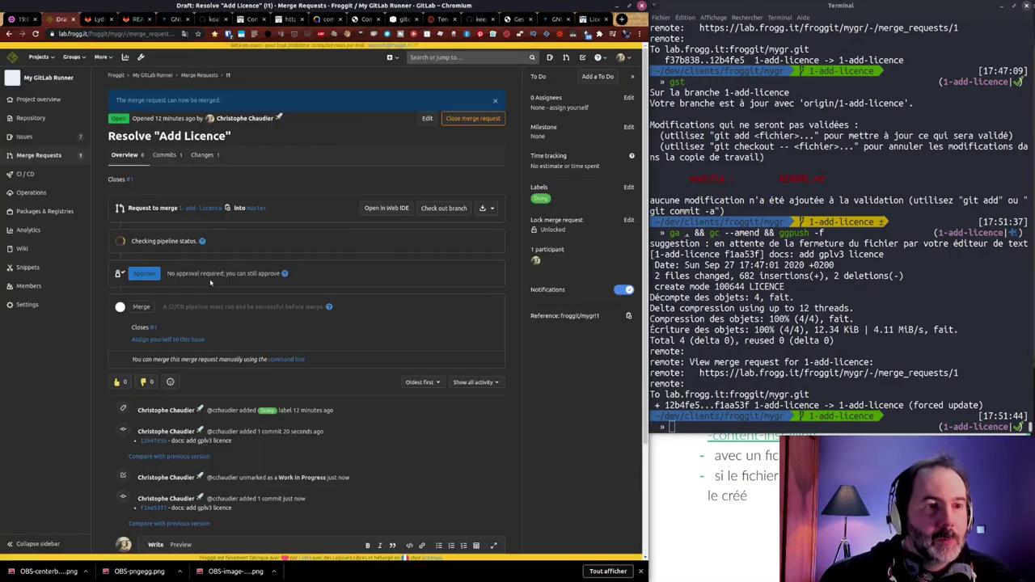
{"action": "left_click", "coordinate": [202, 154]}
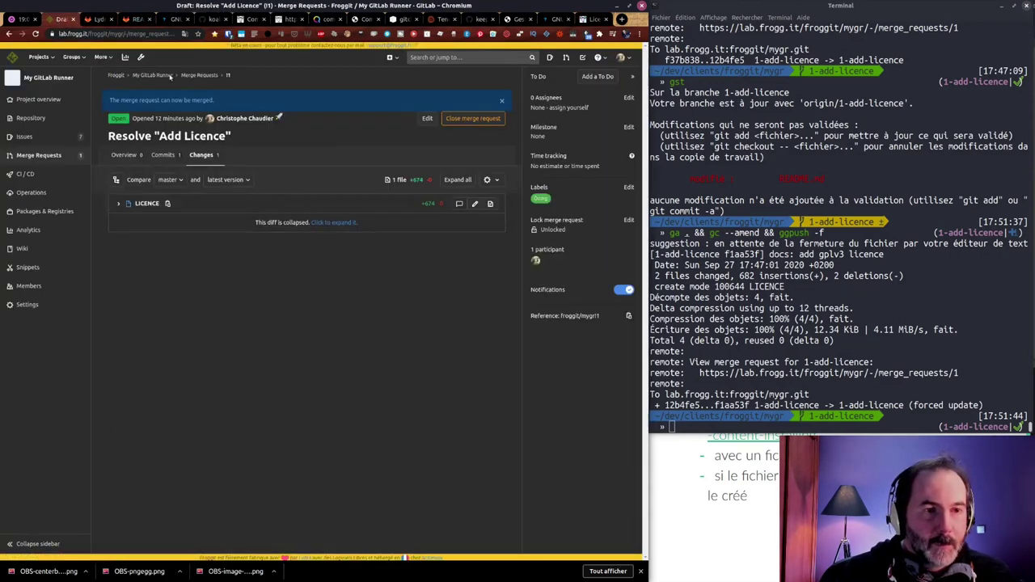
{"action": "key", "text": "F5"}
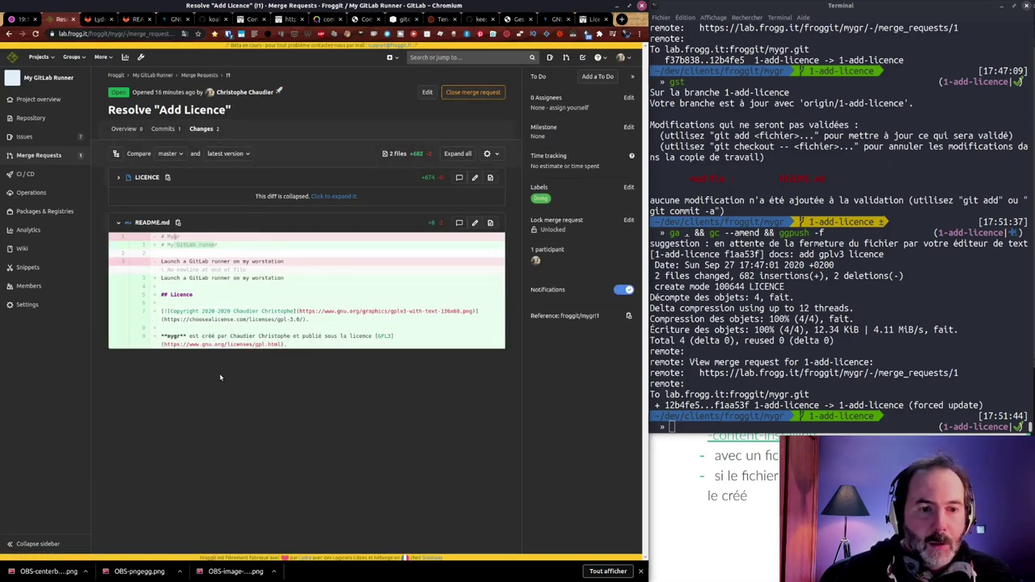
{"action": "left_click", "coordinate": [123, 129]}
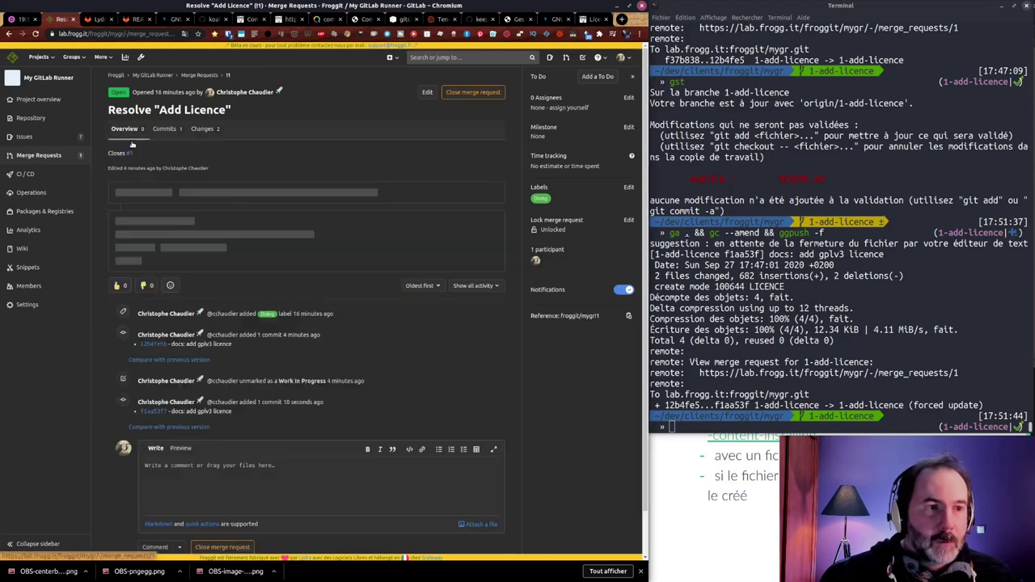